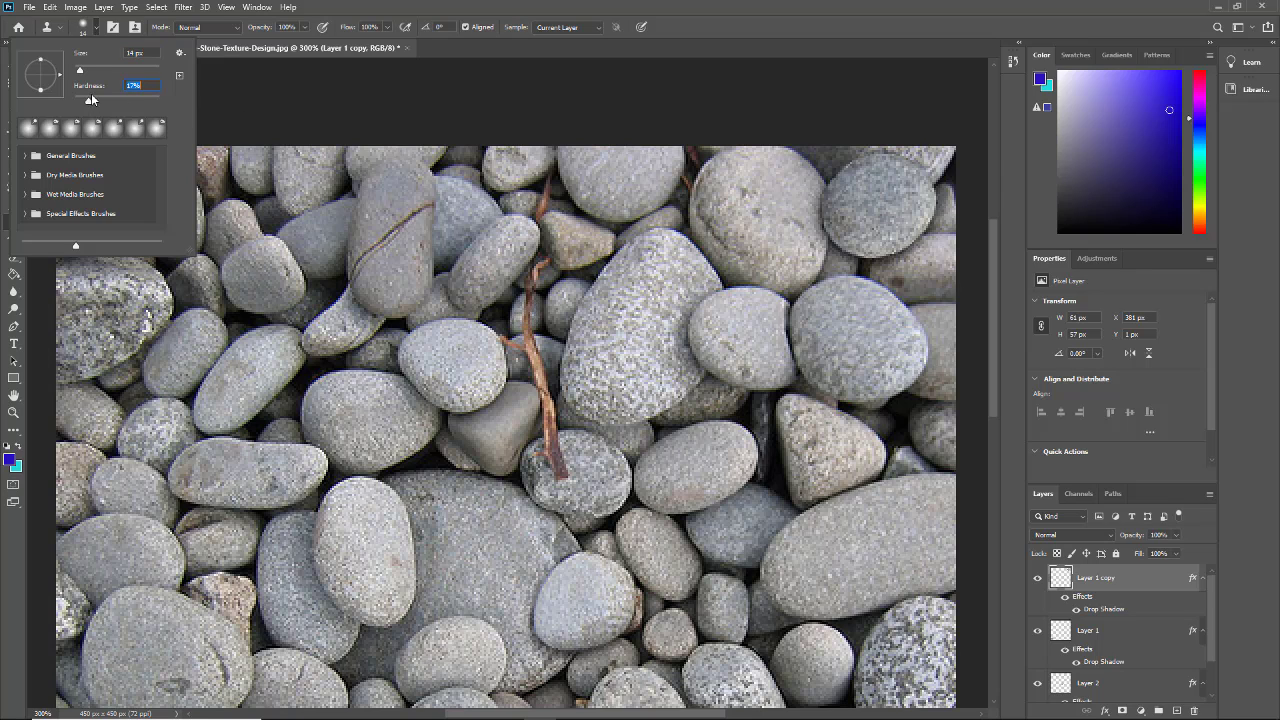
Step: Reduce the Clone Stamp brush size for detailed retouching of the twig across the stones
drag(80, 74, 77, 73)
key(Return)
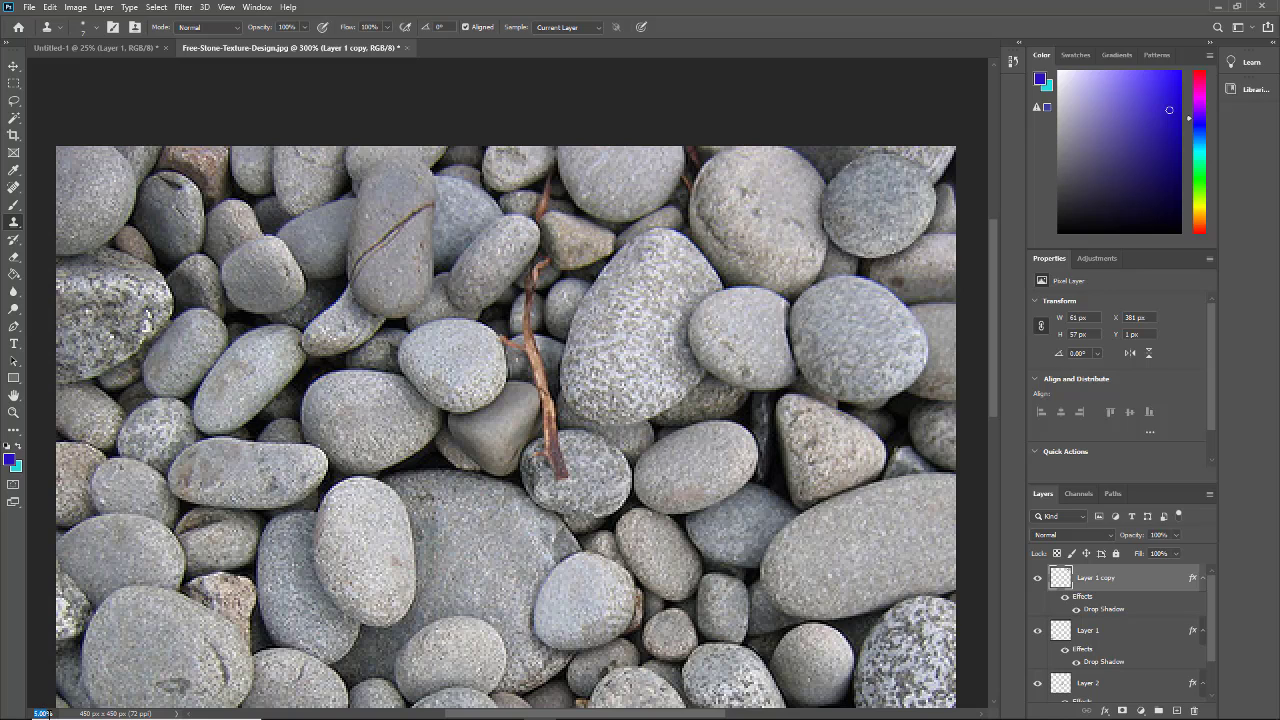
key(Return)
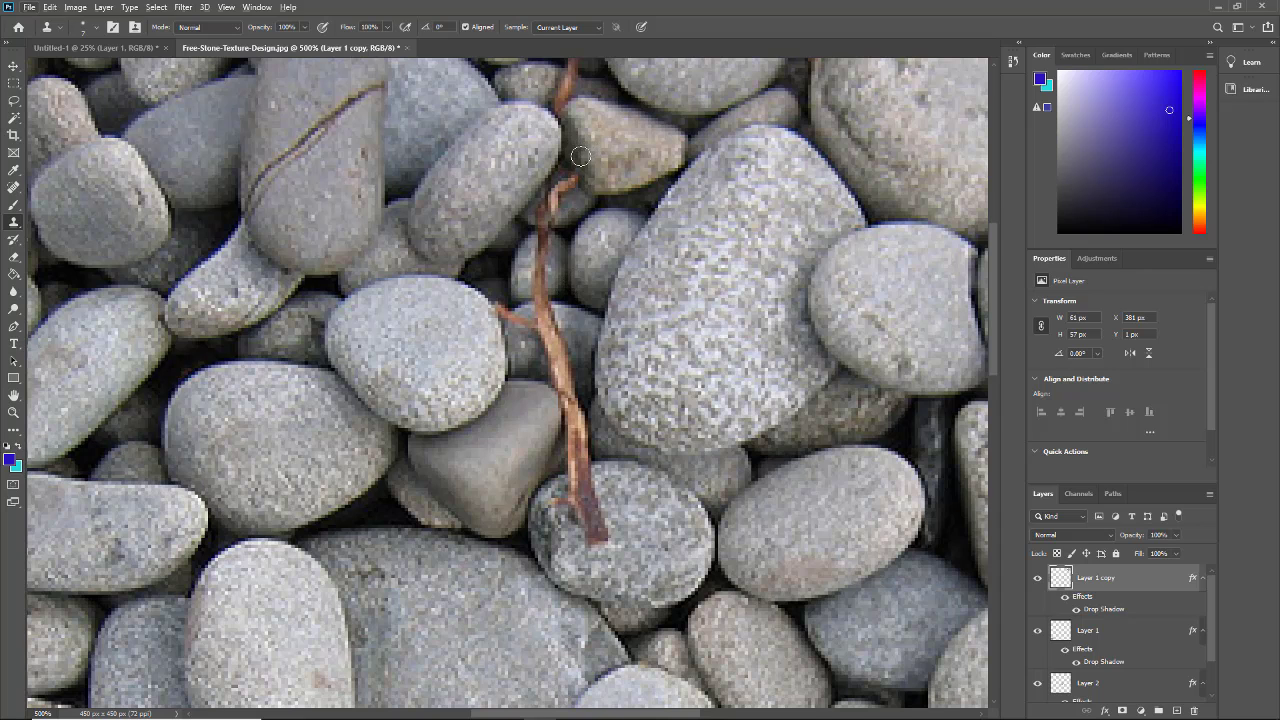
scroll(572, 176, up, 2)
scroll(572, 176, up, 3)
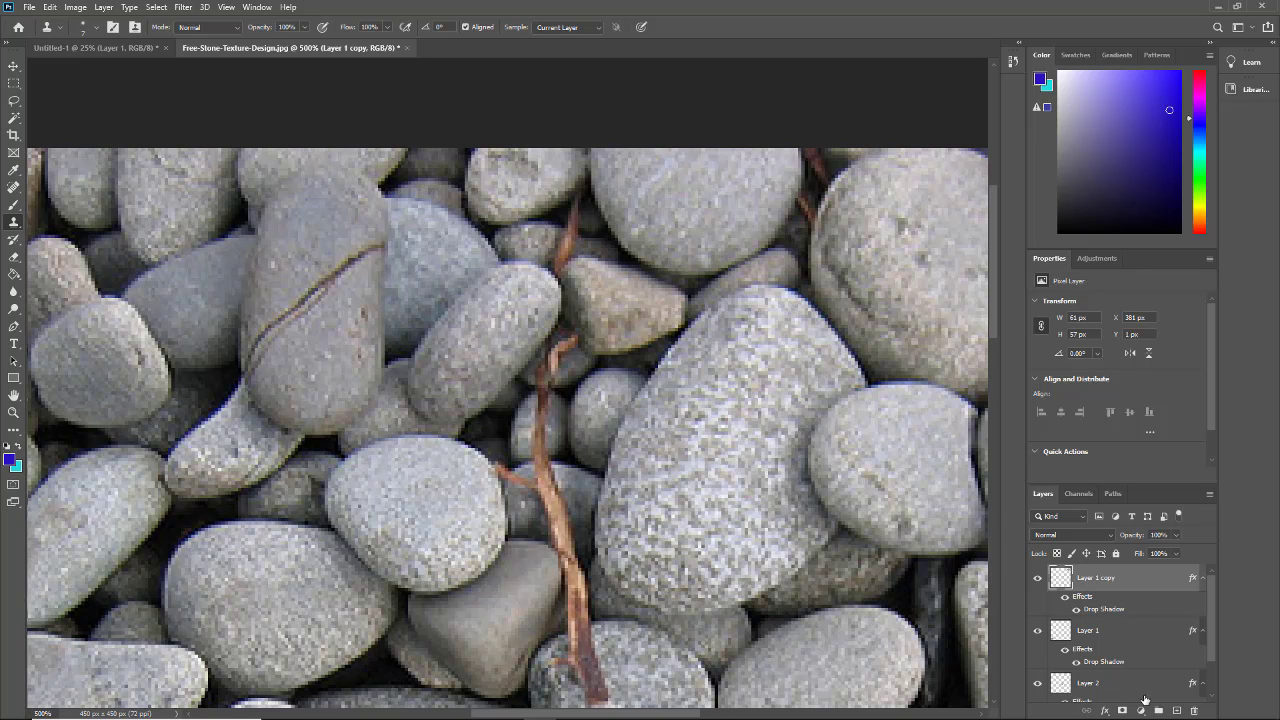
Step: Add a new empty layer above Layer 1 copy and set the Clone Stamp to sample All Layers
click(1178, 711)
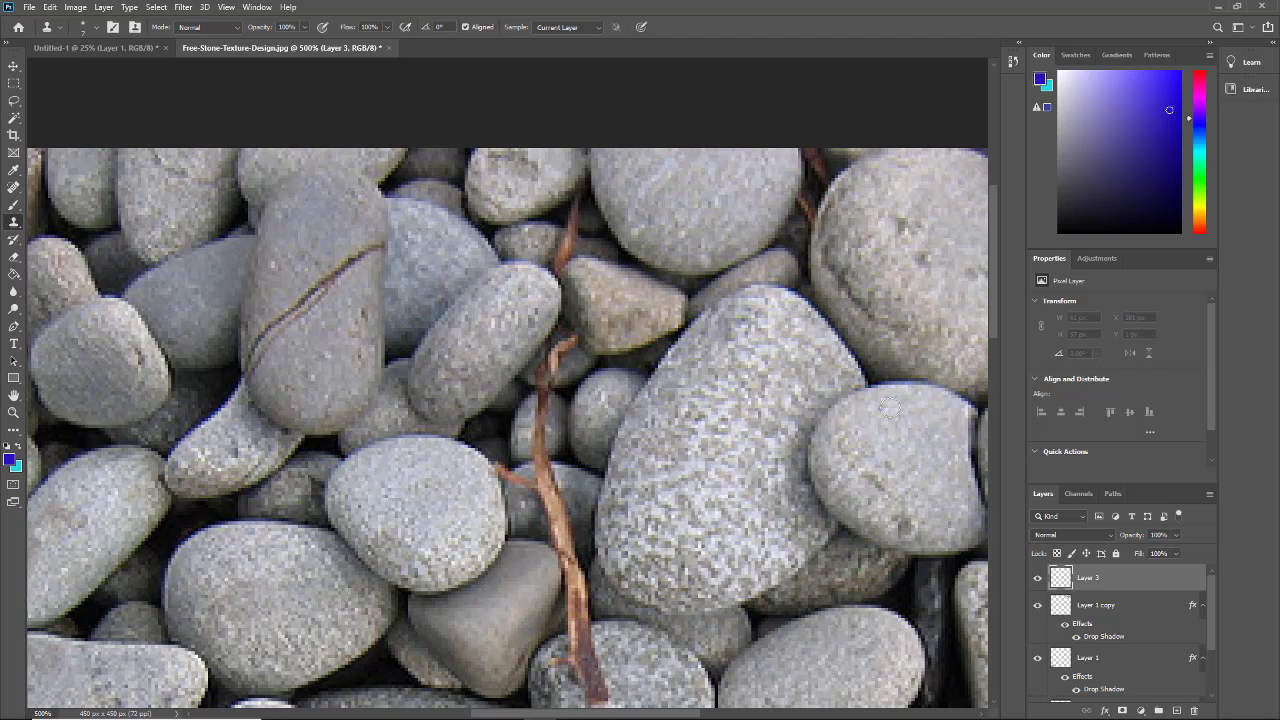
click(599, 26)
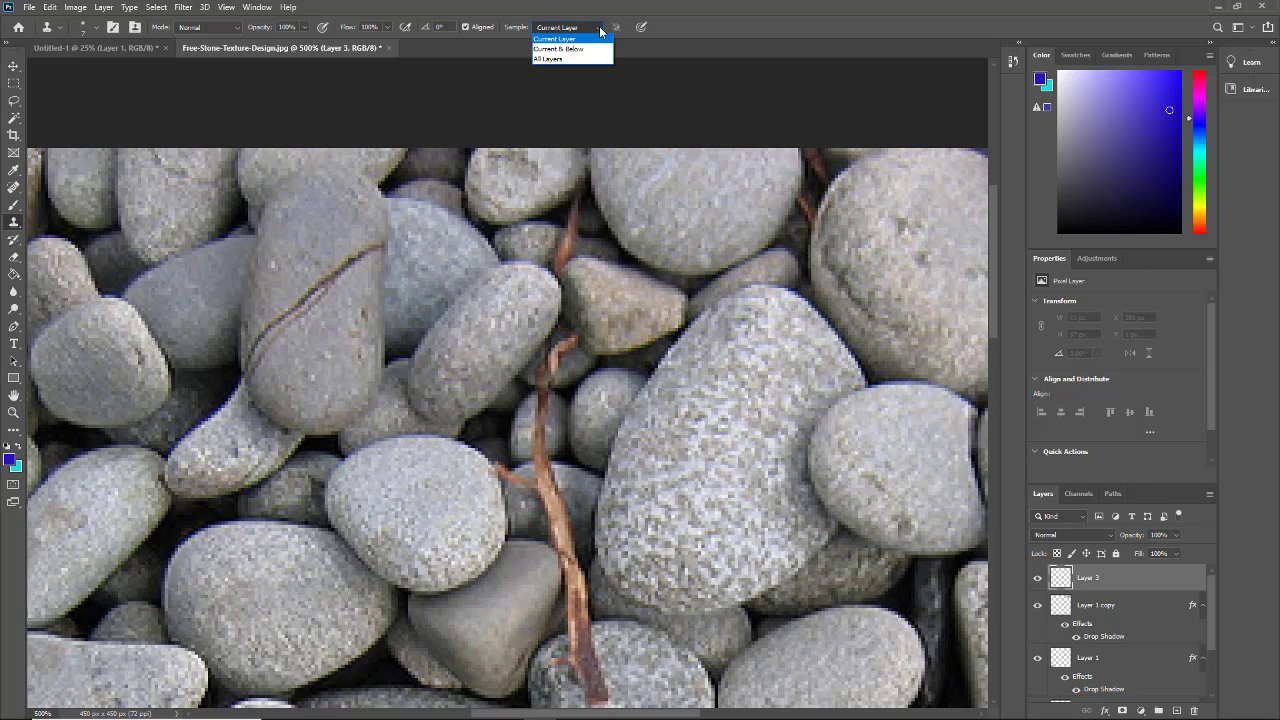
click(561, 58)
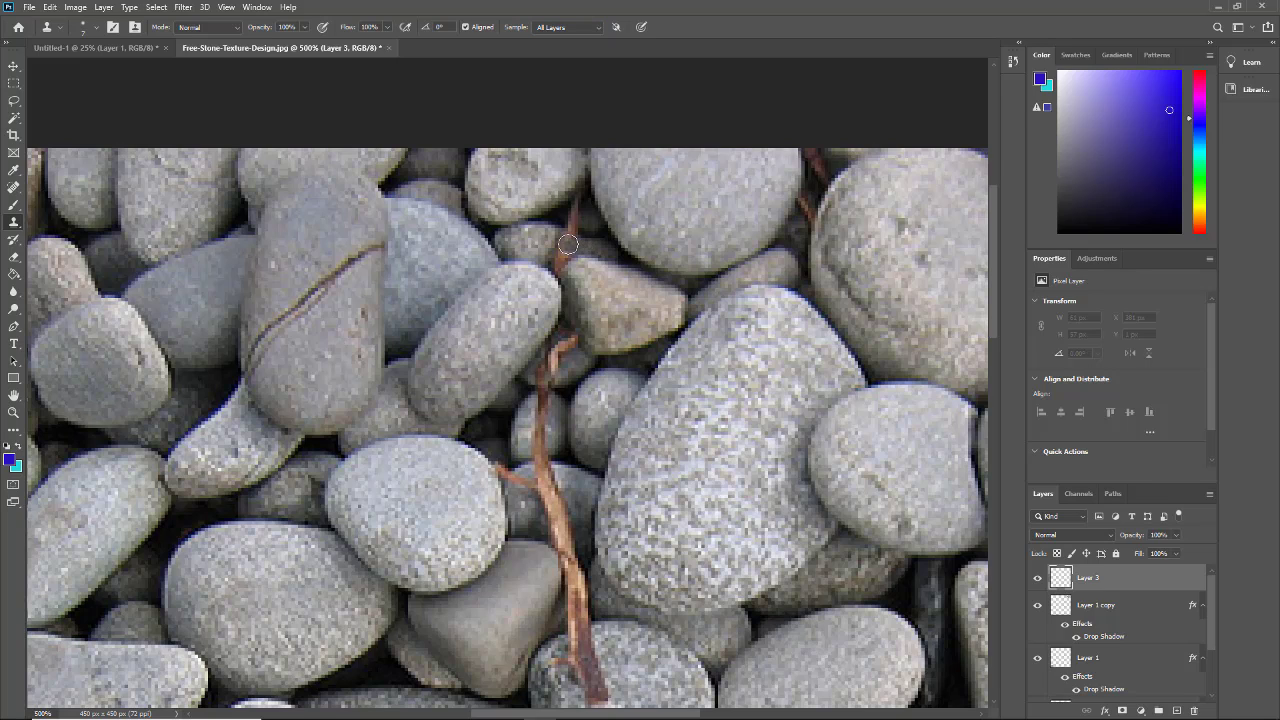
Step: Clone stone texture over the twig just above the brown stone, lowering the stamp's opacity to 48% for softer dabs
click(567, 240)
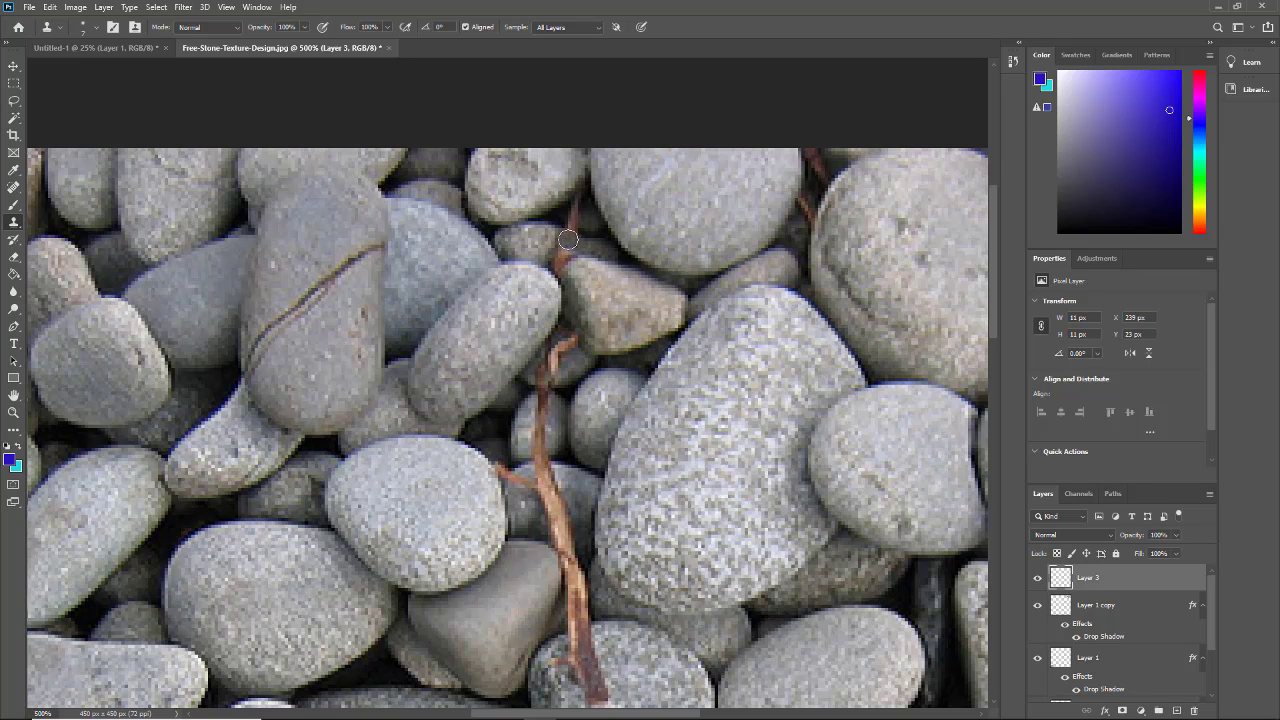
click(567, 238)
click(304, 28)
drag(281, 47, 272, 45)
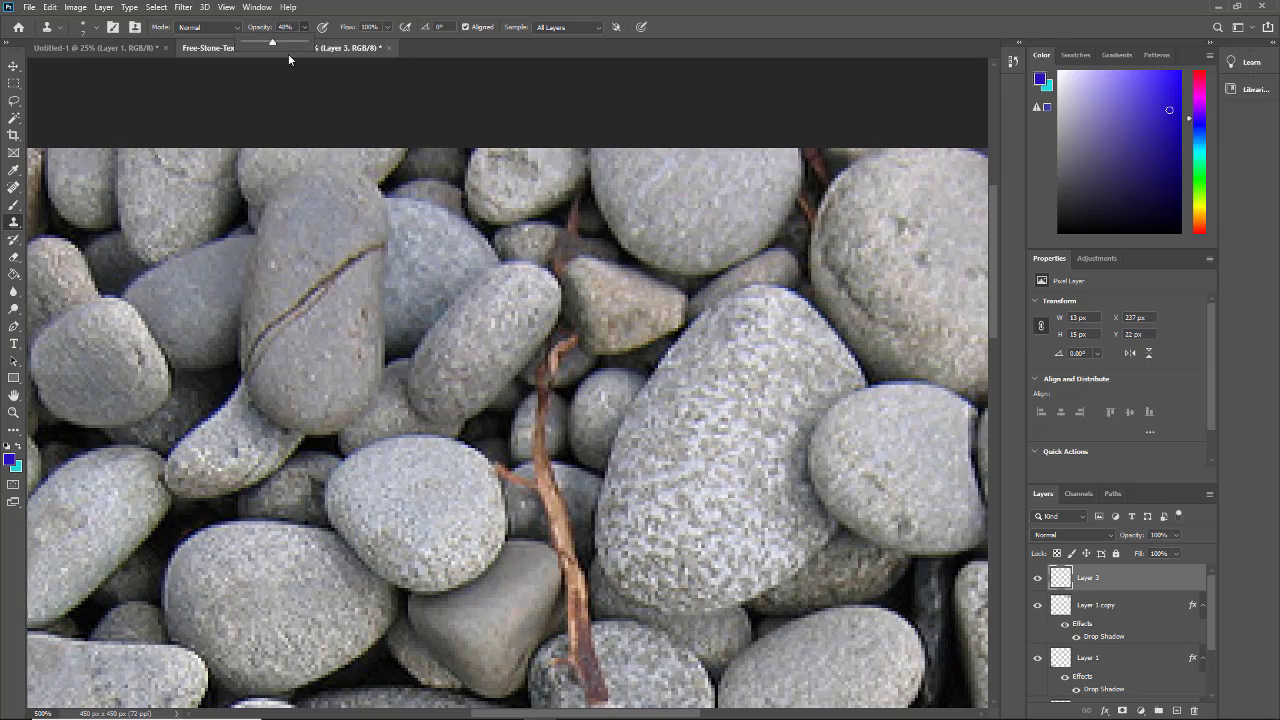
click(539, 240)
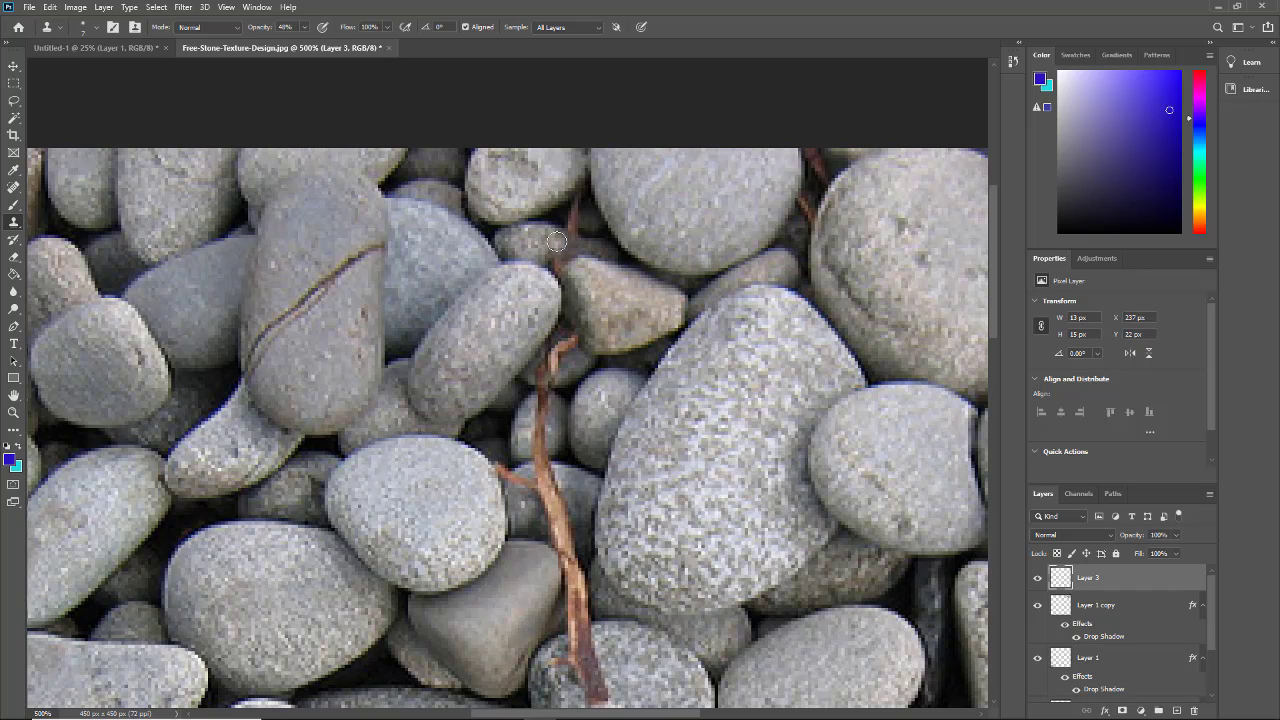
mouse_move(557, 238)
mouse_down()
mouse_move(551, 258)
mouse_move(563, 249)
mouse_up()
click(563, 244)
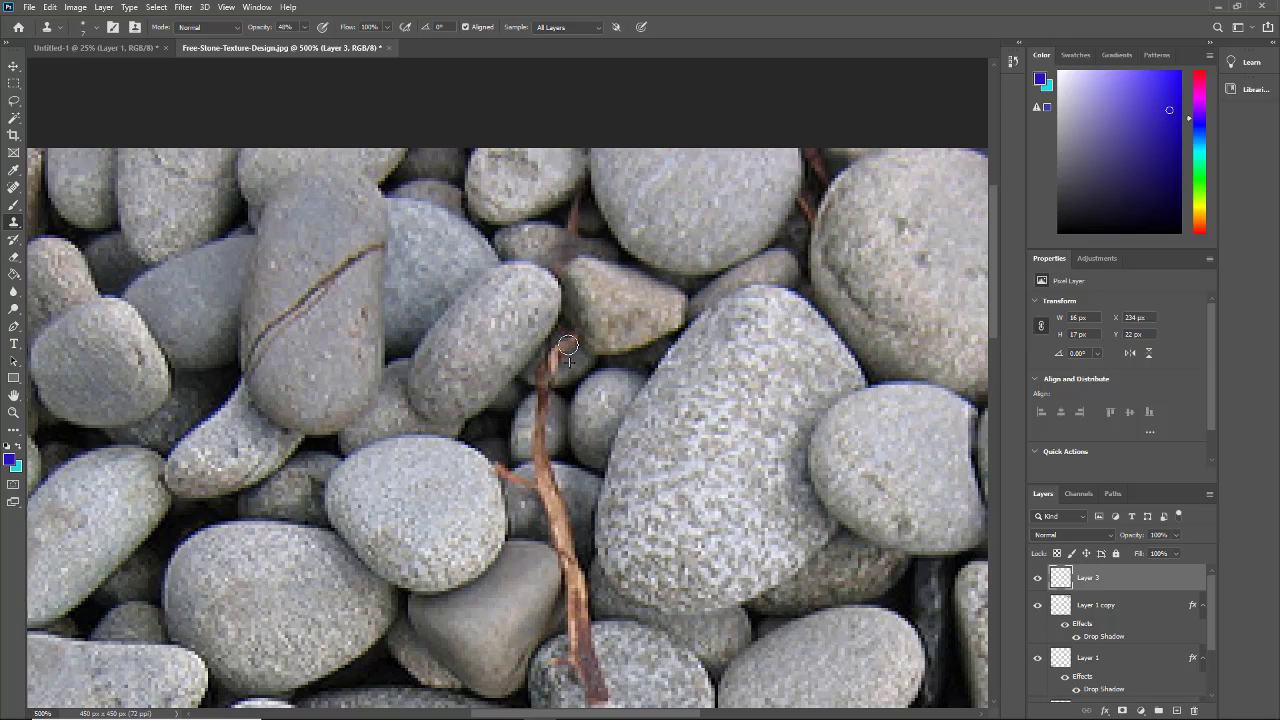
Step: Clone nearby stone over the twig's bent tip below the brown stone, undoing one unwanted stroke along the way
drag(567, 345, 571, 359)
alt+click(573, 363)
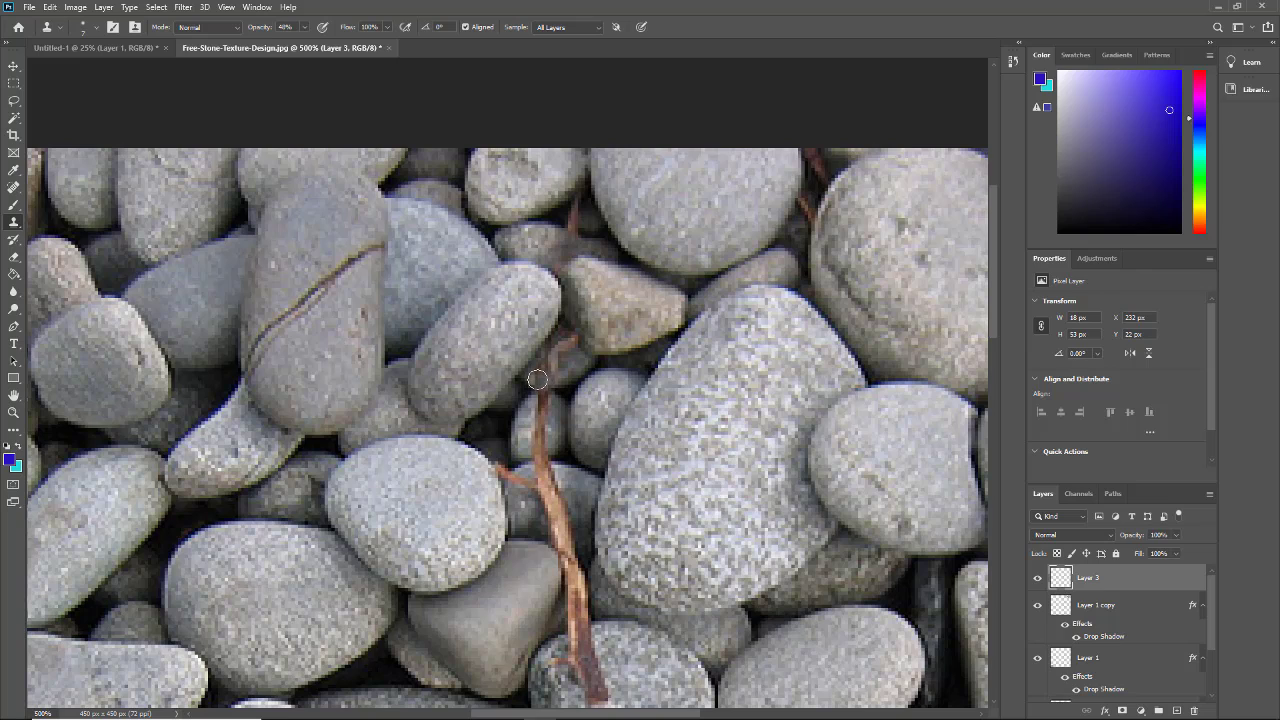
alt+click(575, 363)
click(534, 381)
click(545, 358)
drag(542, 377, 560, 338)
key(ctrl+z)
mouse_move(580, 337)
mouse_down()
mouse_move(588, 391)
mouse_move(565, 357)
mouse_up()
click(559, 240)
Step: Clone over the twig's short side branch and the dark gap beneath it, beside the round light-grey stone
click(537, 466)
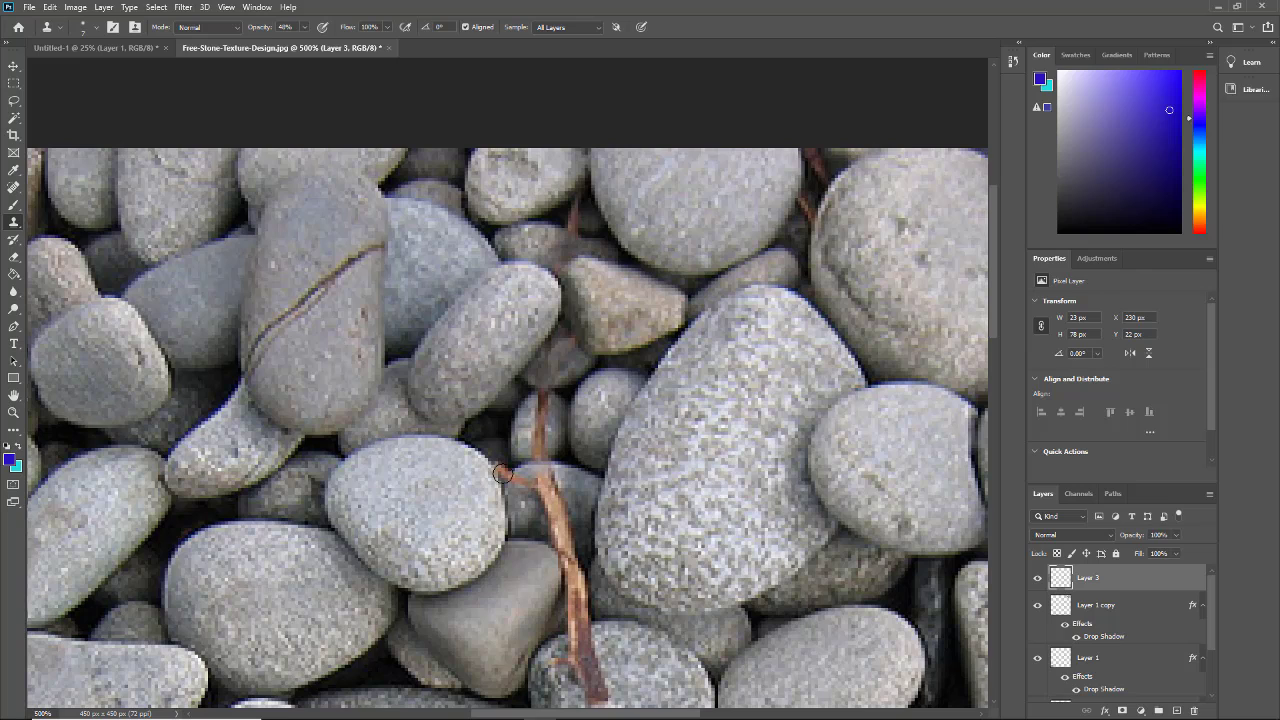
click(503, 473)
click(512, 477)
click(515, 481)
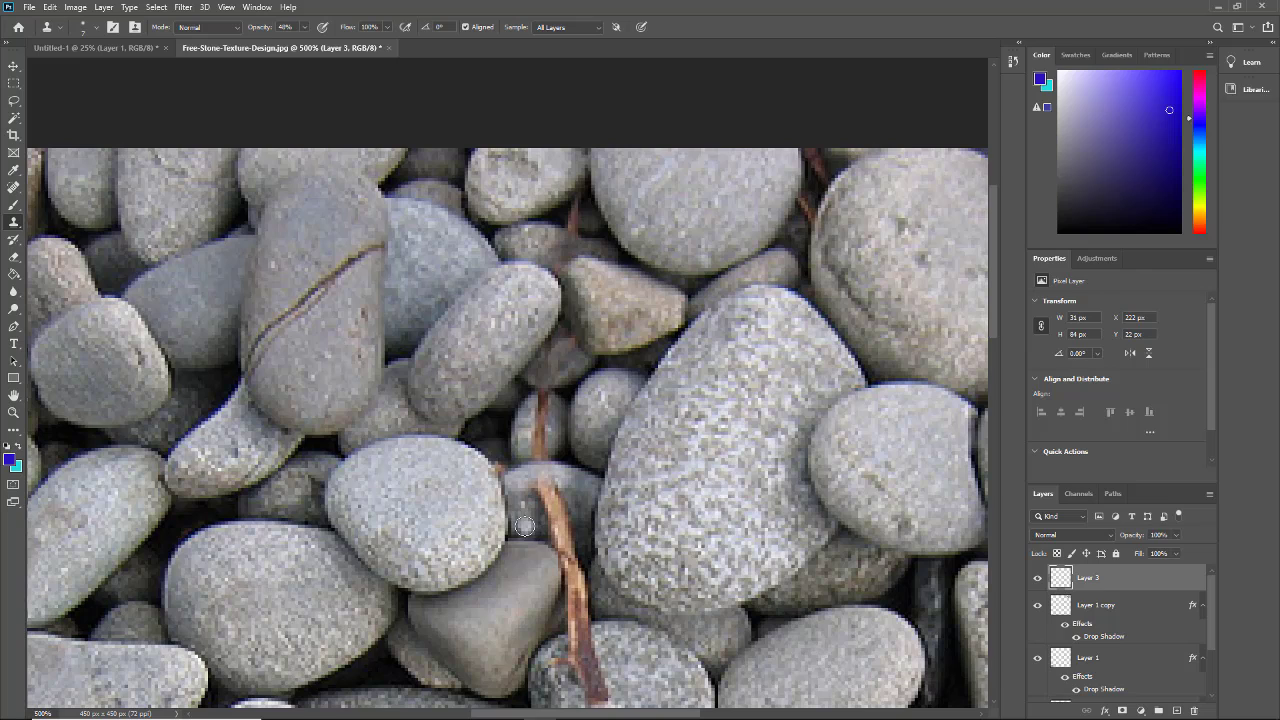
mouse_move(524, 526)
mouse_down()
mouse_move(565, 540)
mouse_move(587, 531)
mouse_move(578, 564)
mouse_move(533, 541)
mouse_up()
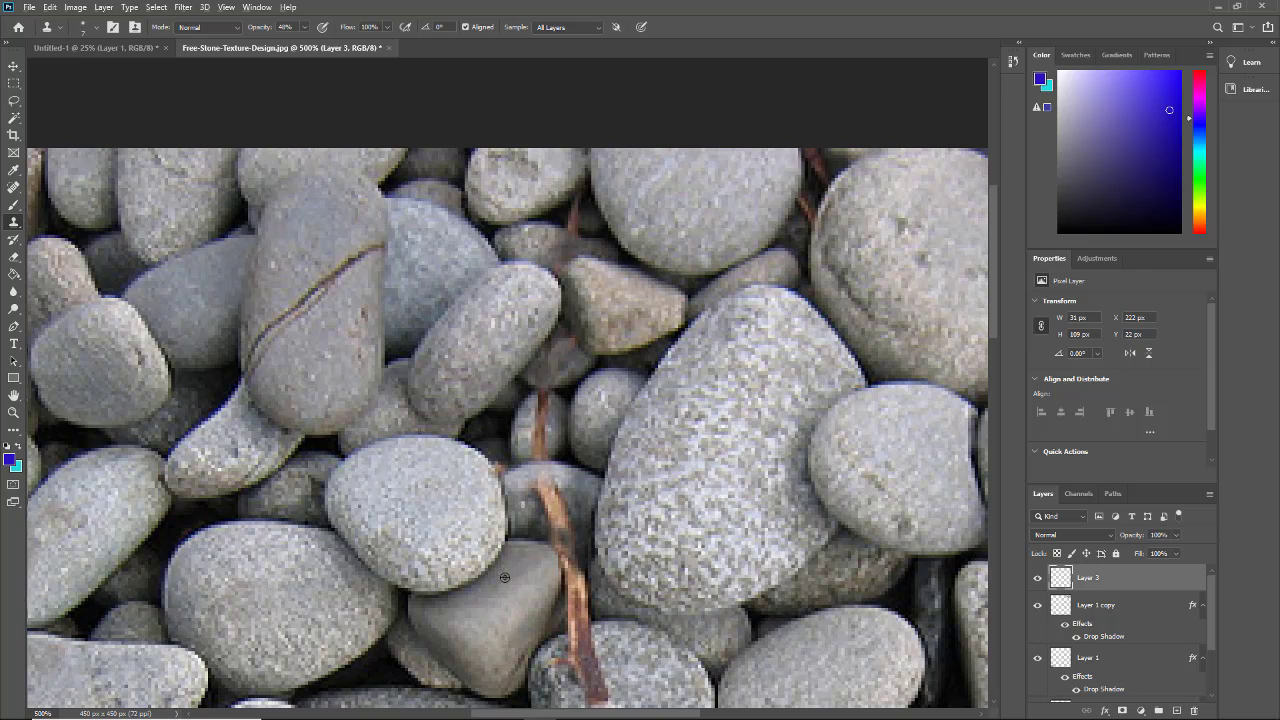
Step: Sample the smooth brownish stone and clone its surface and edge over the middle part of the twig
alt+click(554, 606)
click(560, 584)
click(568, 580)
click(537, 593)
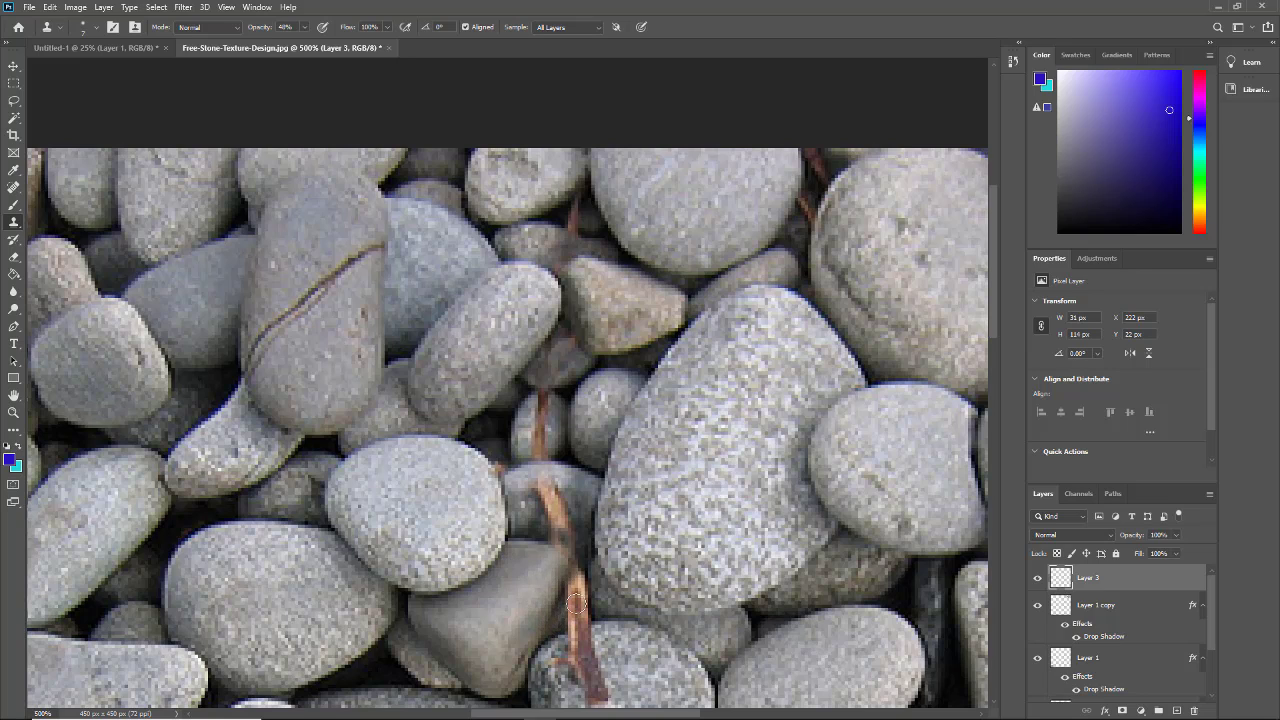
drag(576, 604, 573, 594)
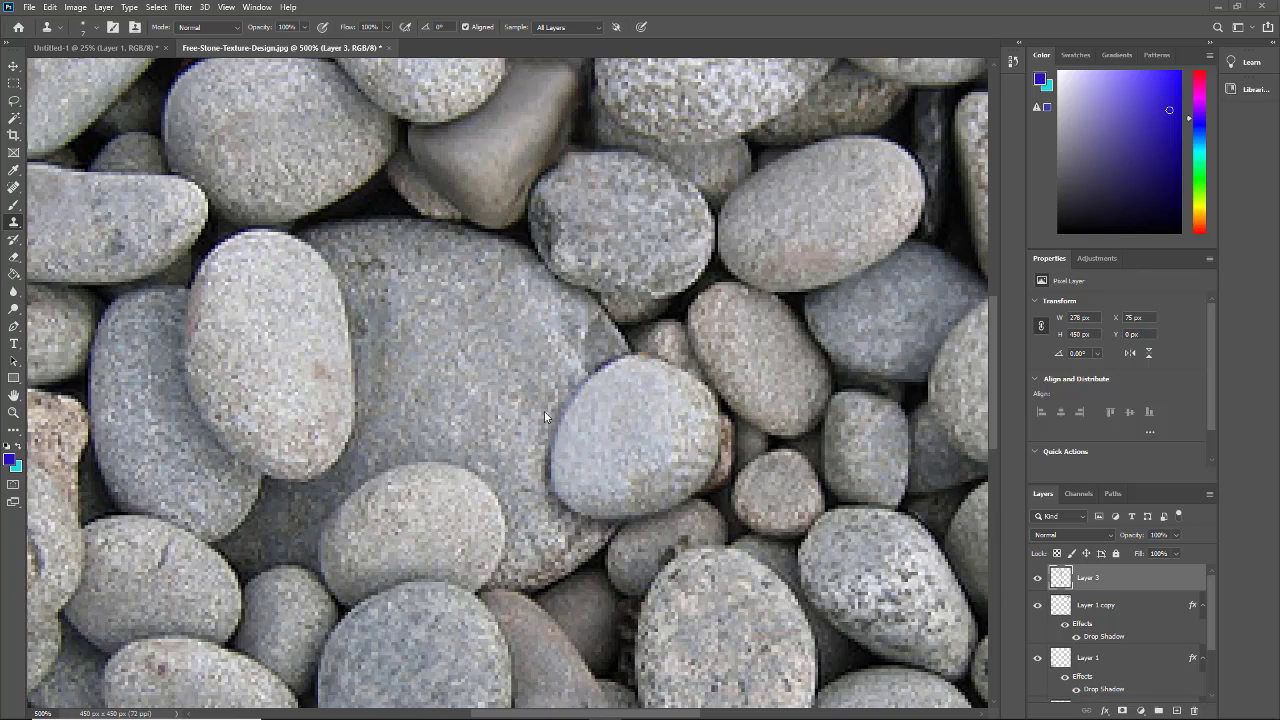
Step: Examine the retouched stones from the top to the bottom edge of the image
scroll(545, 413, up, 10)
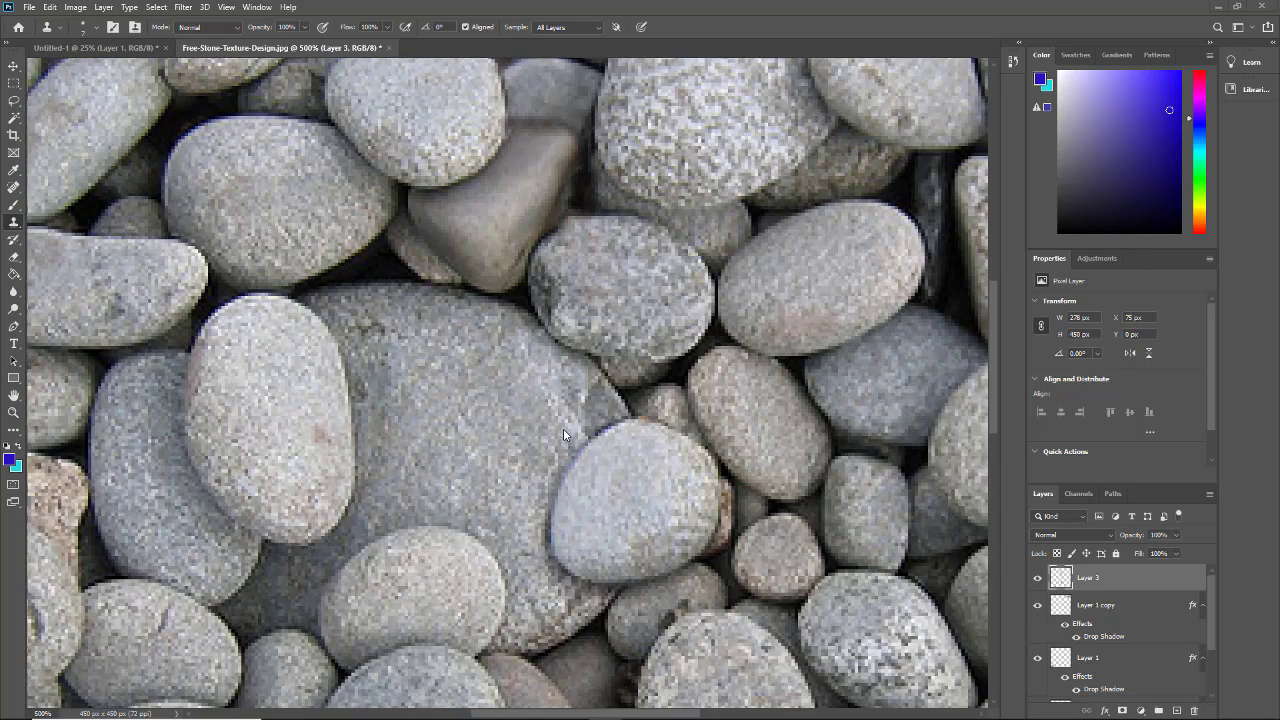
scroll(593, 438, up, 2)
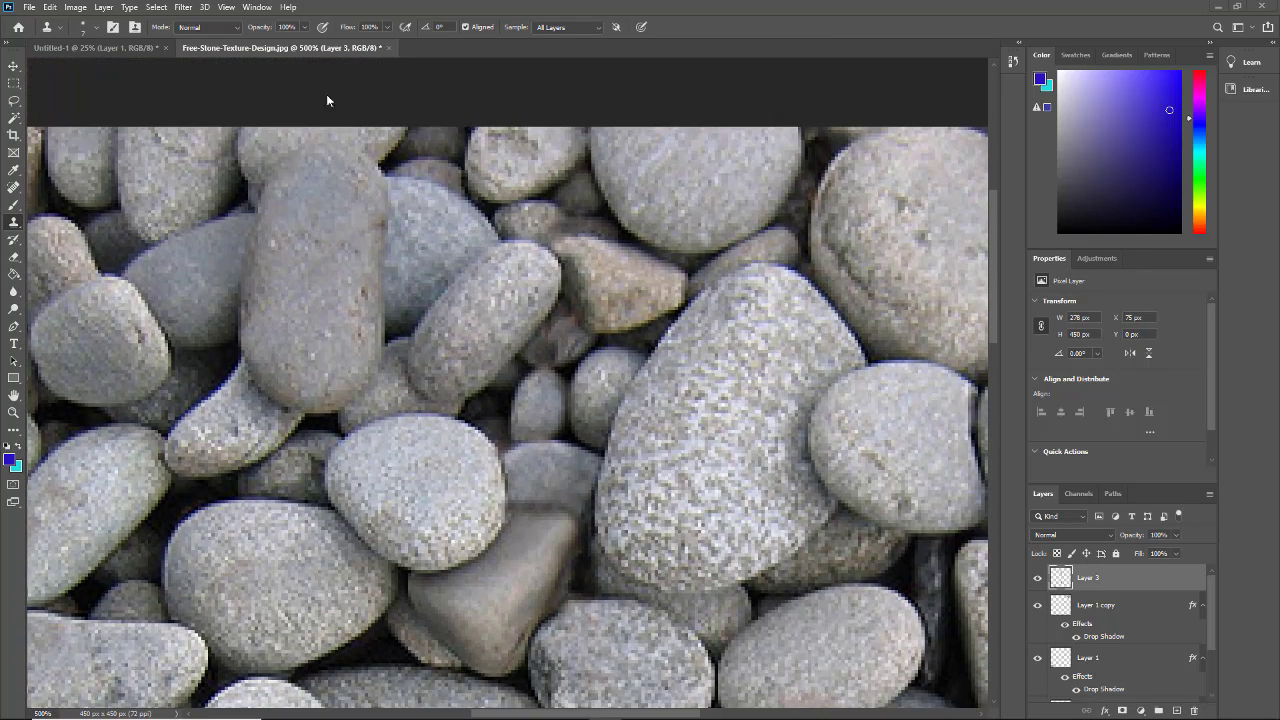
scroll(535, 438, down, 10)
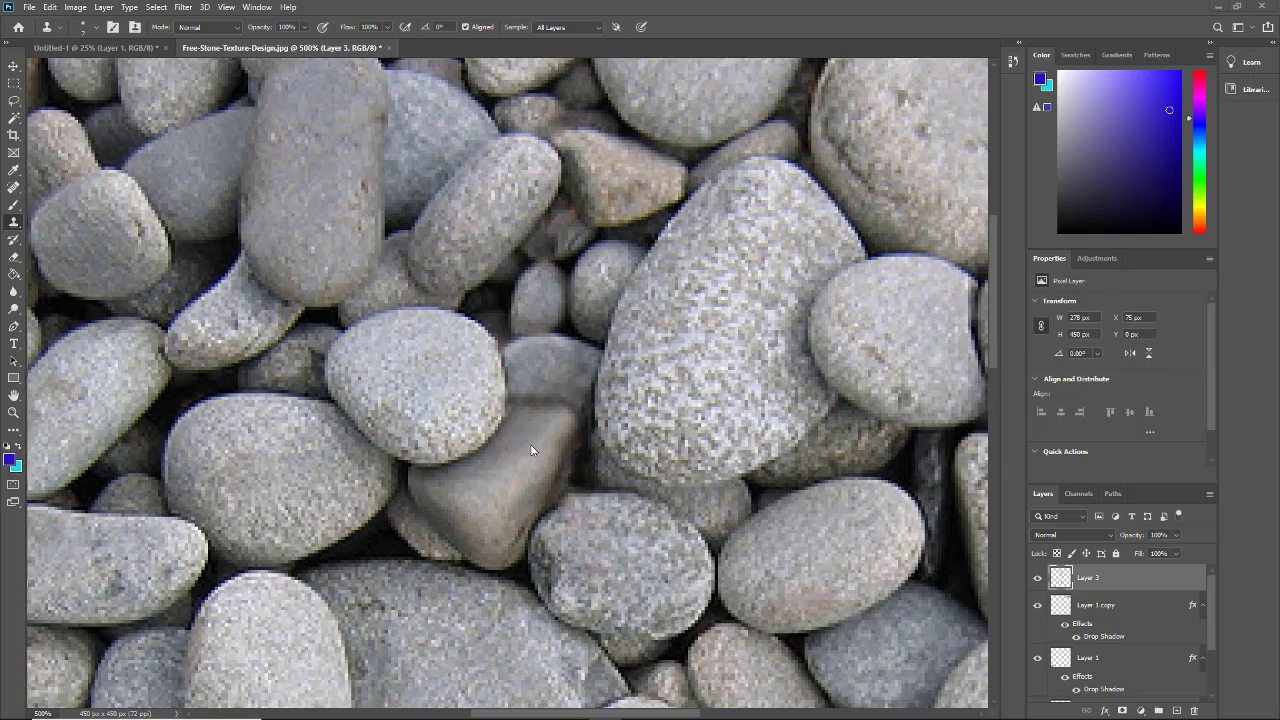
scroll(474, 473, down, 10)
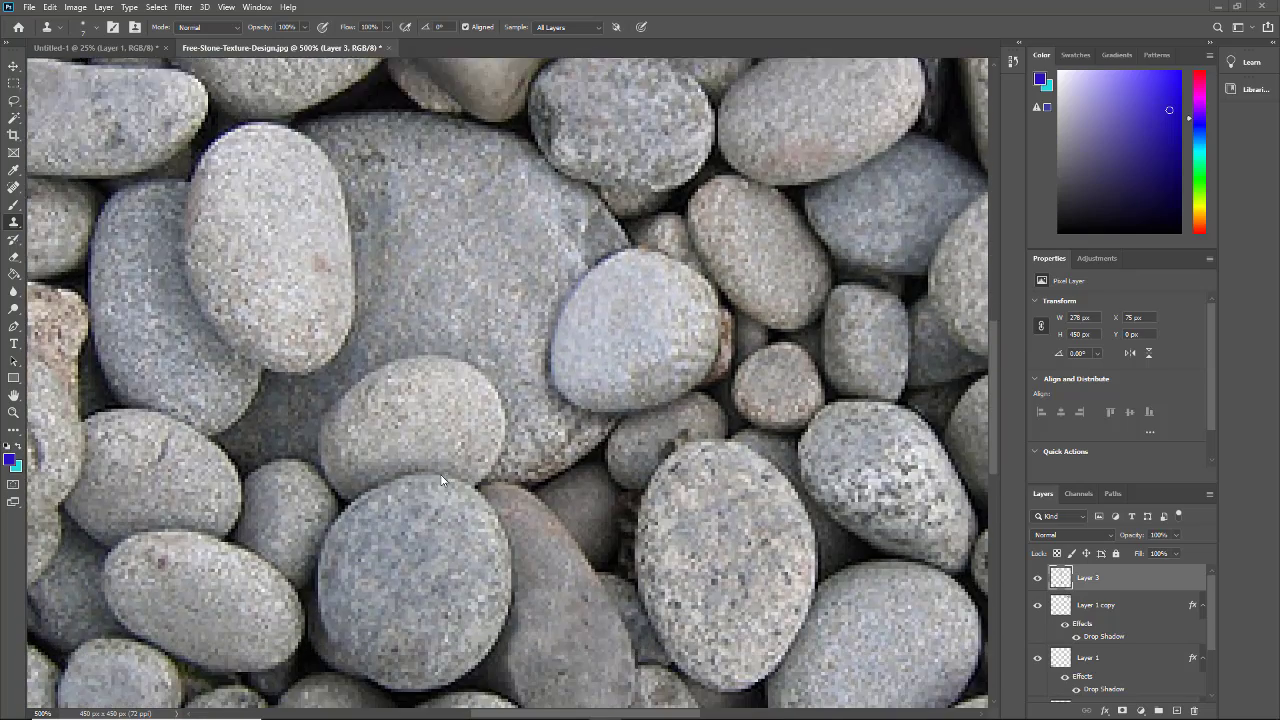
scroll(98, 557, down, 4)
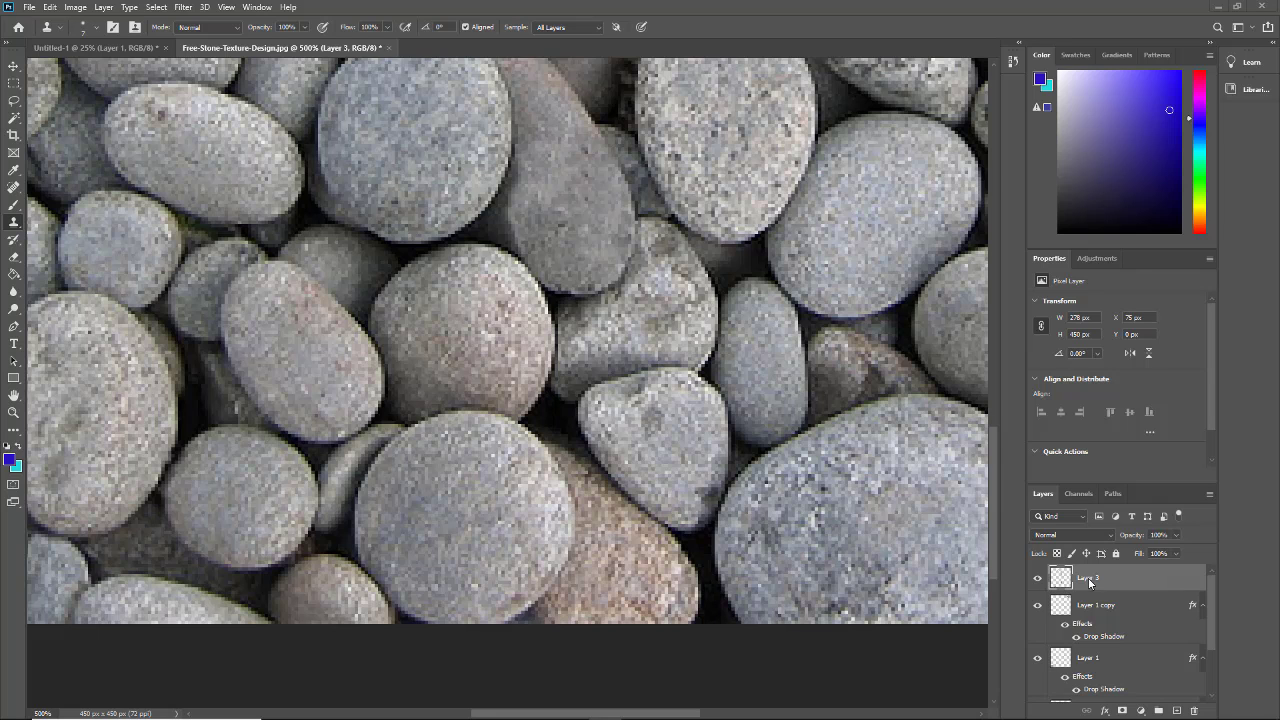
scroll(592, 530, up, 3)
scroll(595, 515, up, 5)
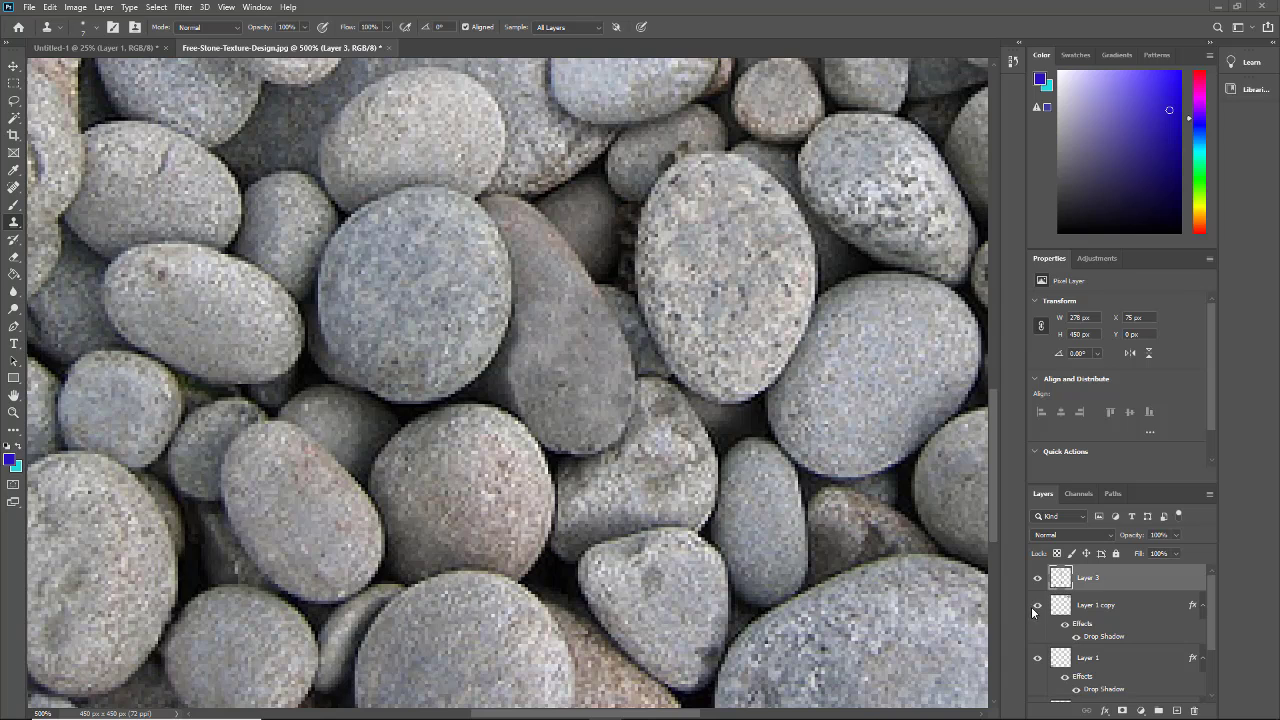
Step: Hide Layer 1 and the Background to inspect the cloned patches on transparency, then restore their visibility
click(1037, 657)
scroll(1037, 662, down, 2)
click(1037, 689)
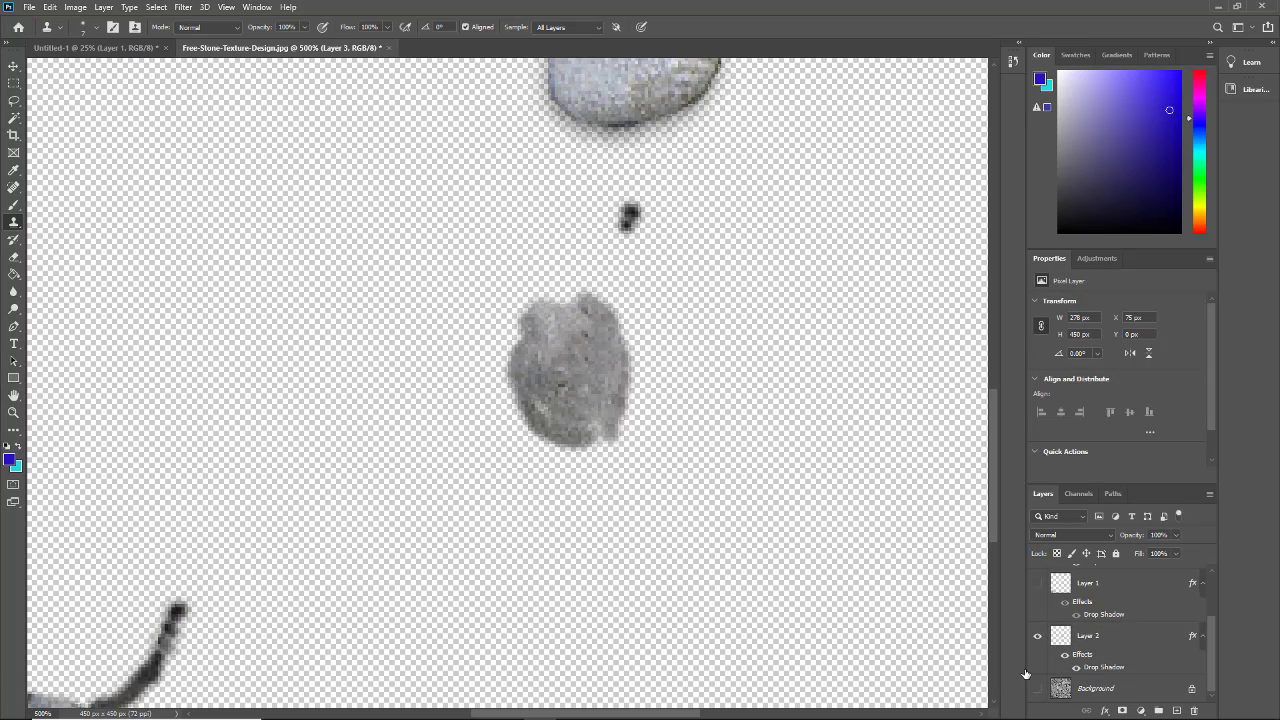
scroll(714, 460, up, 5)
scroll(735, 433, down, 6)
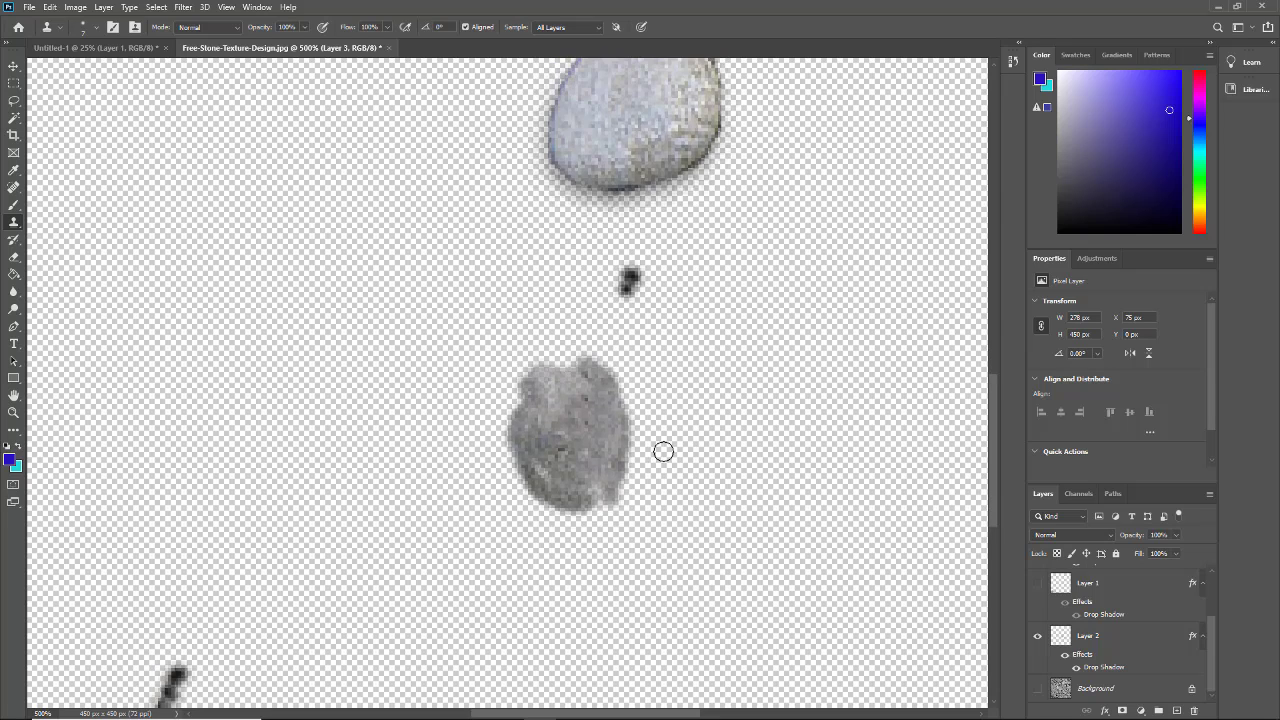
scroll(660, 463, down, 1)
scroll(706, 400, up, 7)
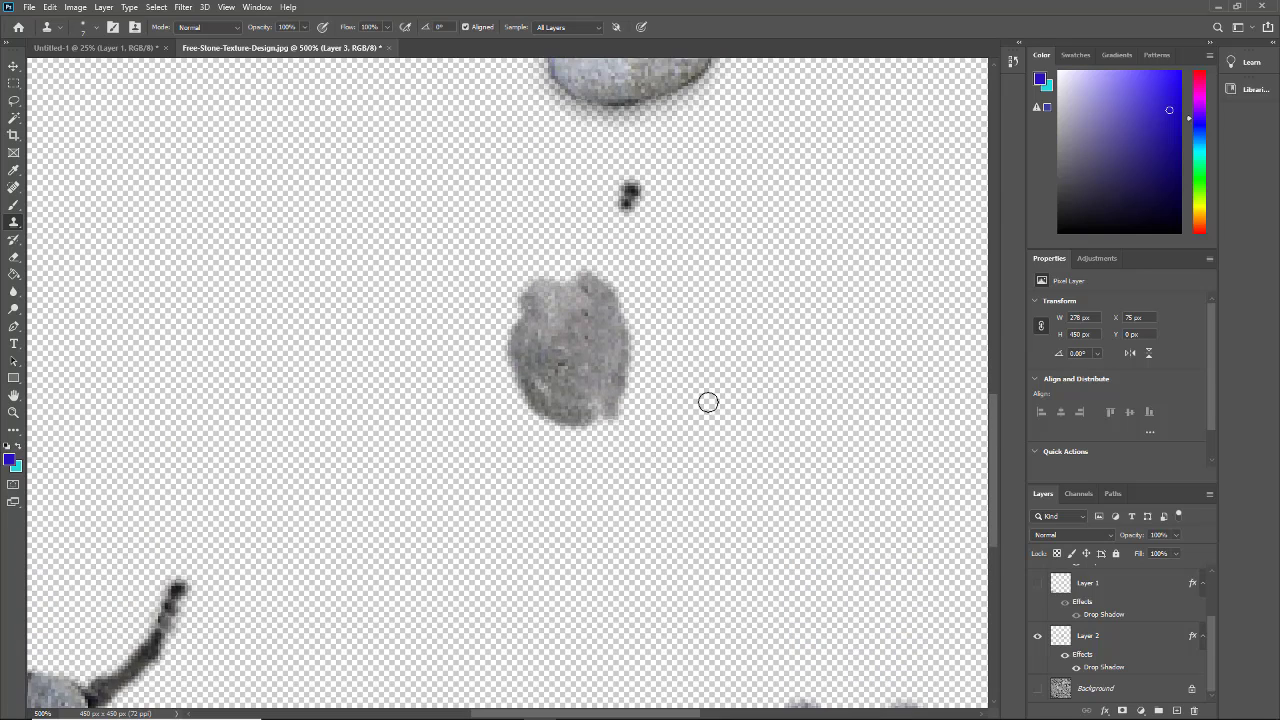
drag(997, 458, 951, 480)
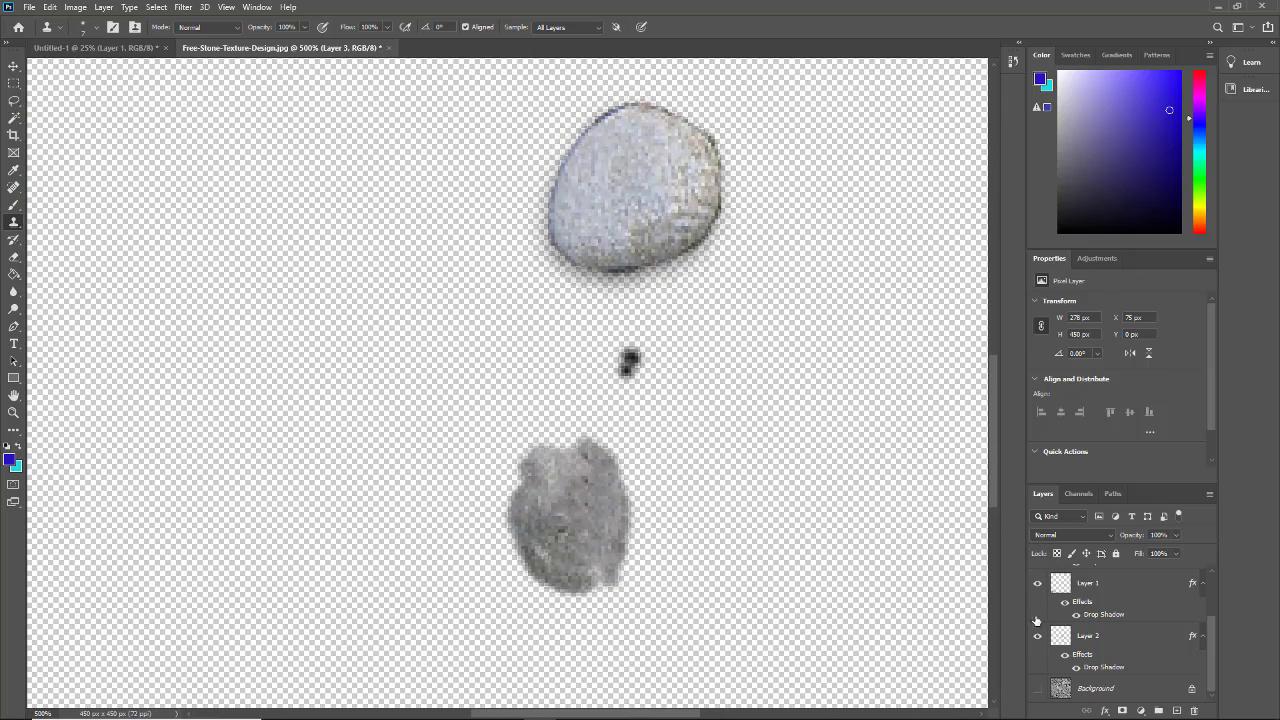
click(1037, 688)
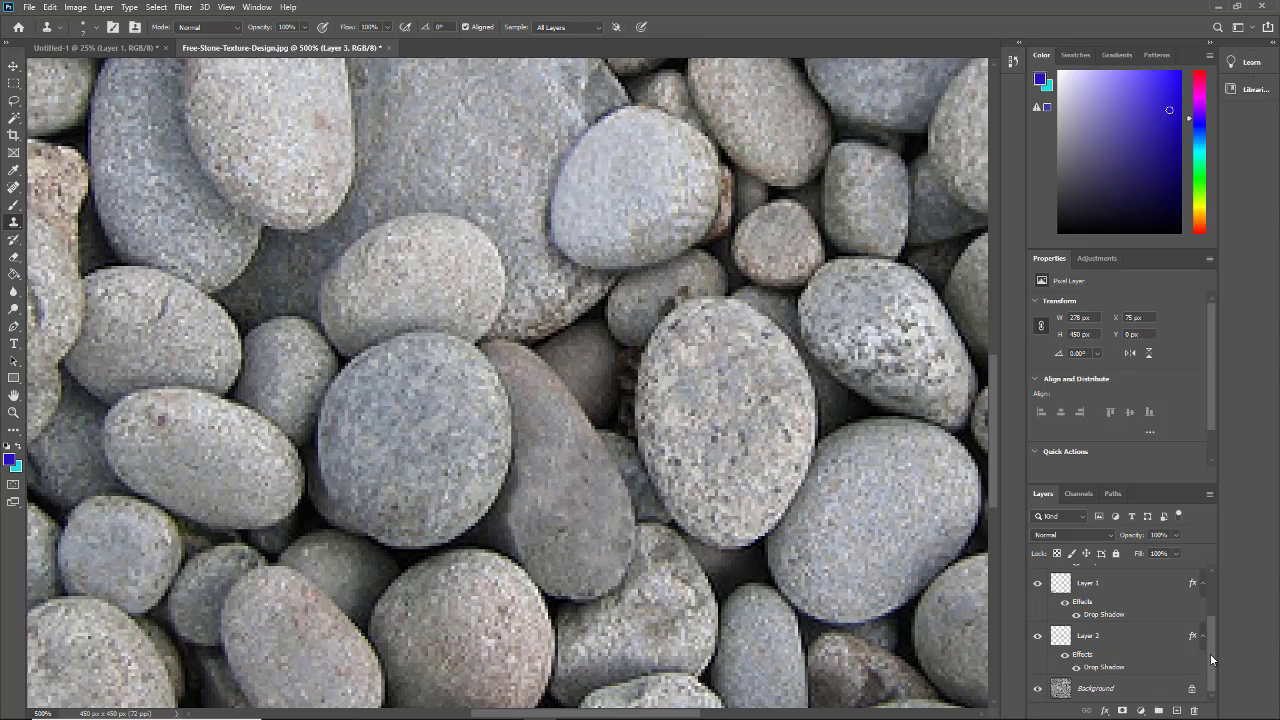
drag(1210, 653, 1215, 590)
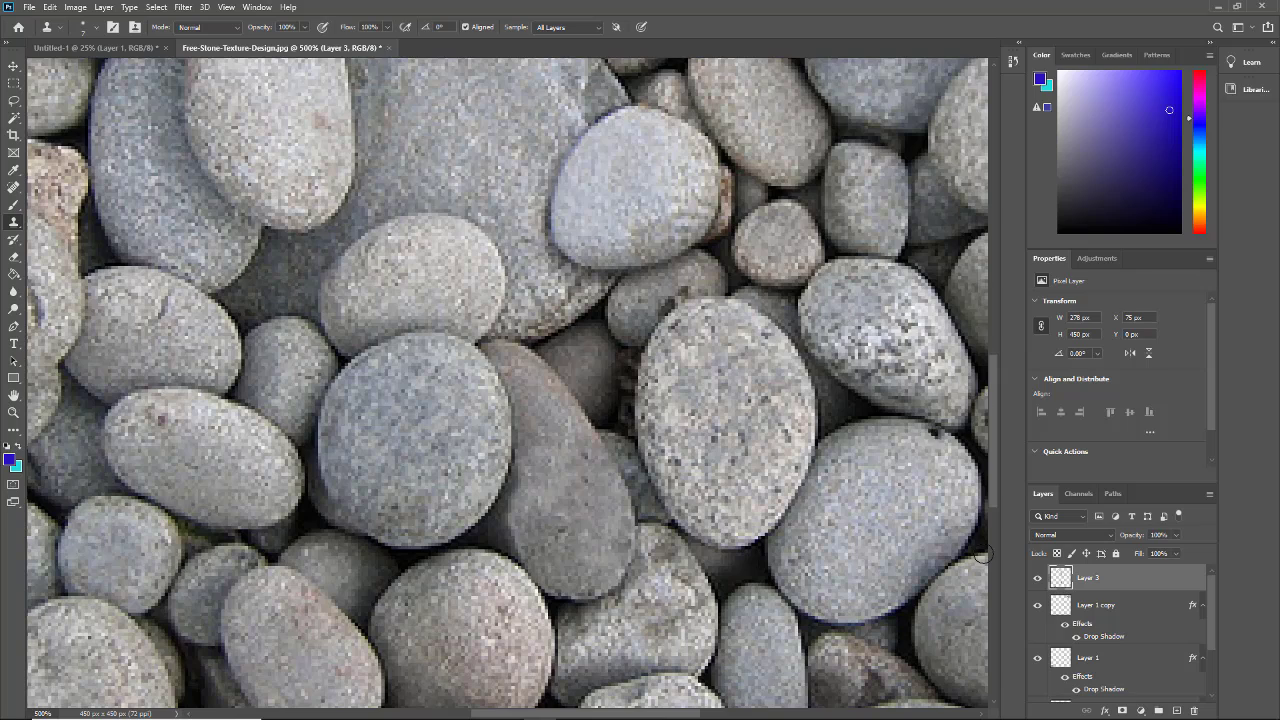
Step: Review the finished retouching across the image, checking the whole picture at 40% and 130% zoom
scroll(546, 248, up, 3)
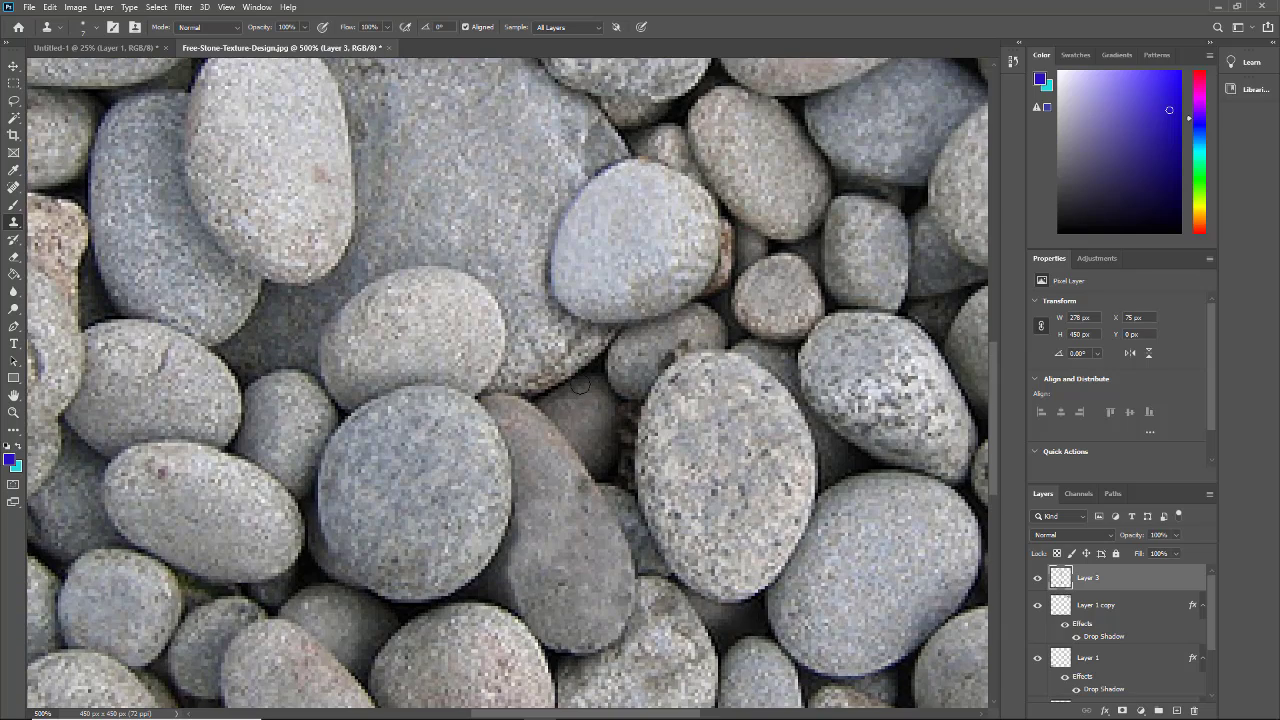
scroll(612, 402, up, 8)
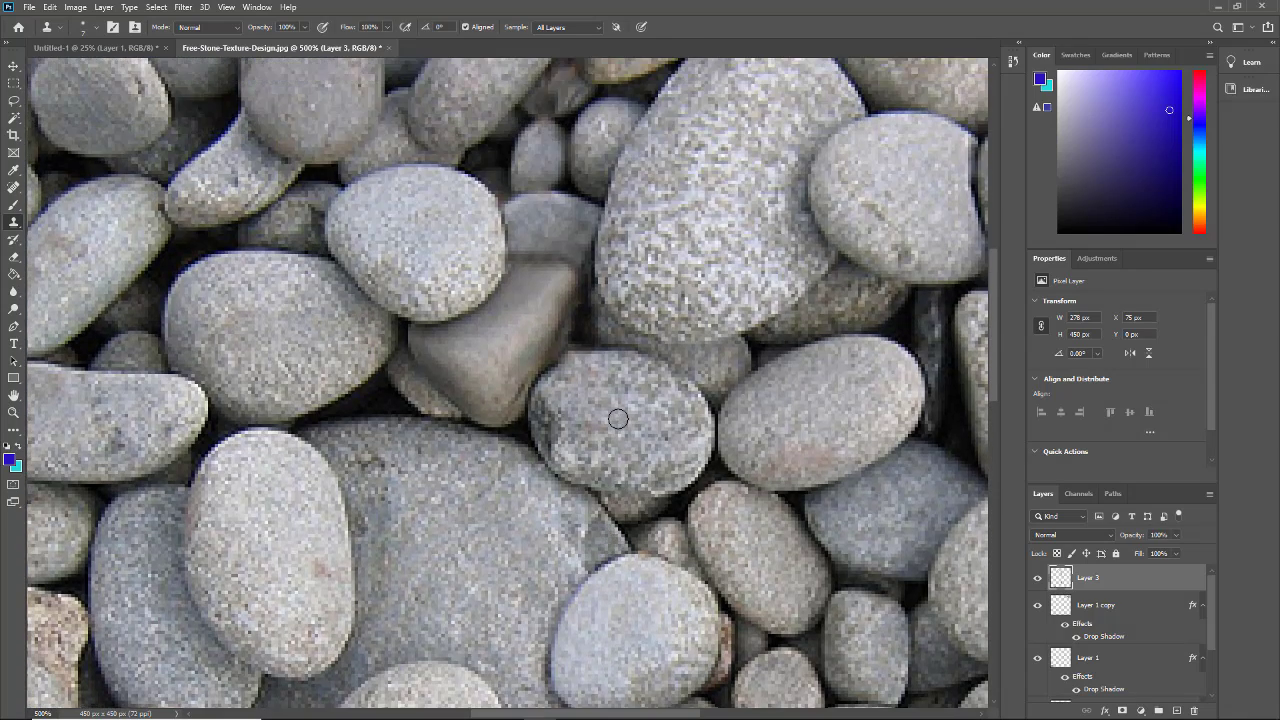
scroll(617, 419, up, 4)
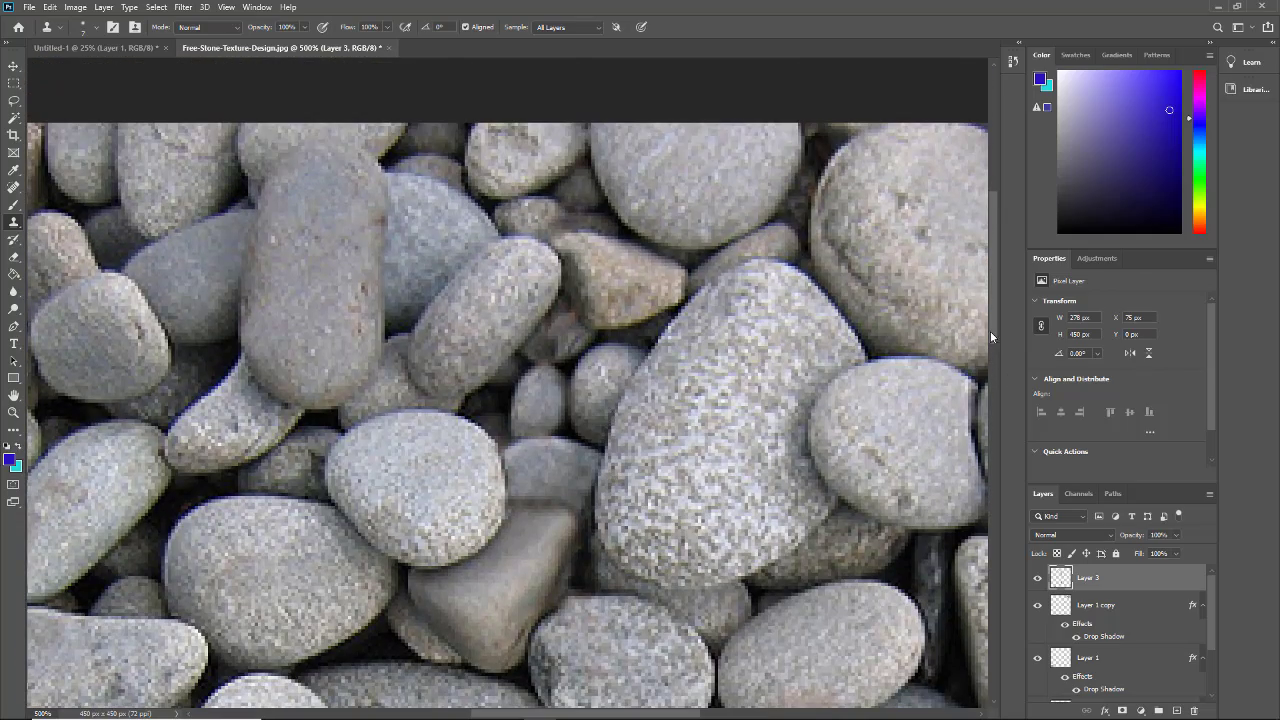
mouse_move(992, 338)
mouse_down()
mouse_move(1007, 198)
mouse_move(981, 277)
mouse_move(982, 338)
mouse_up()
drag(915, 652, 884, 627)
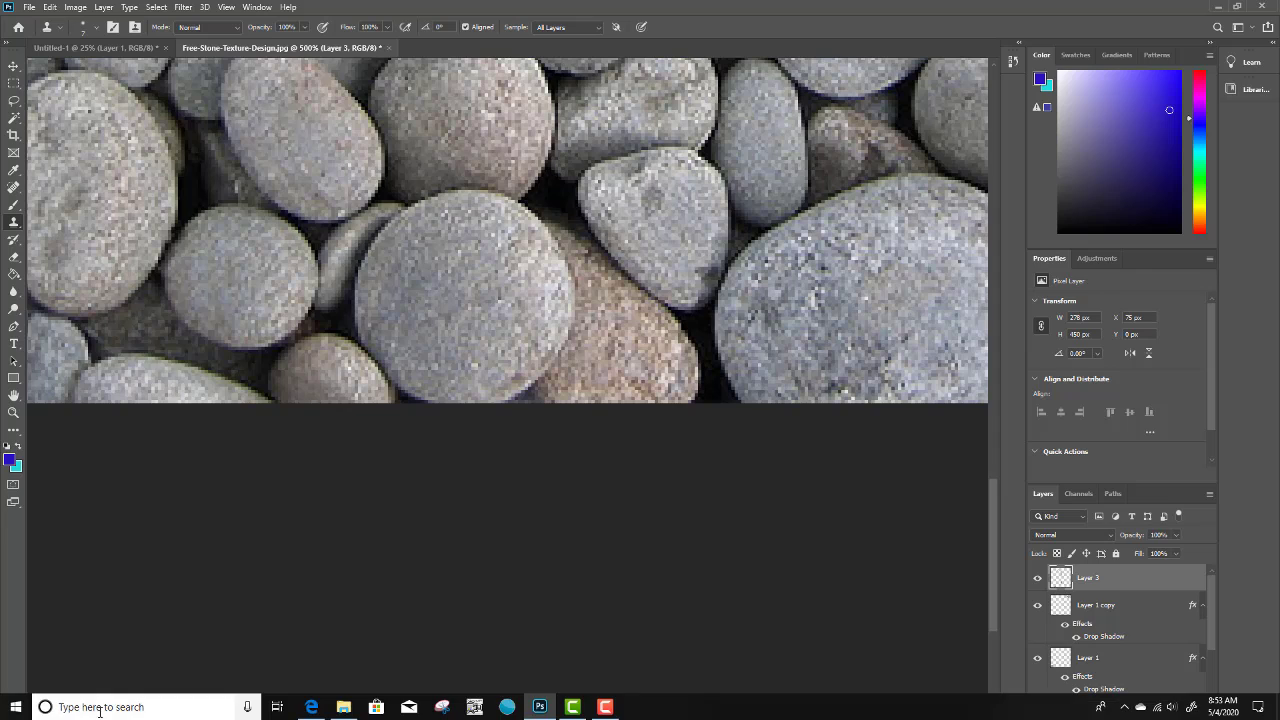
mouse_move(34, 709)
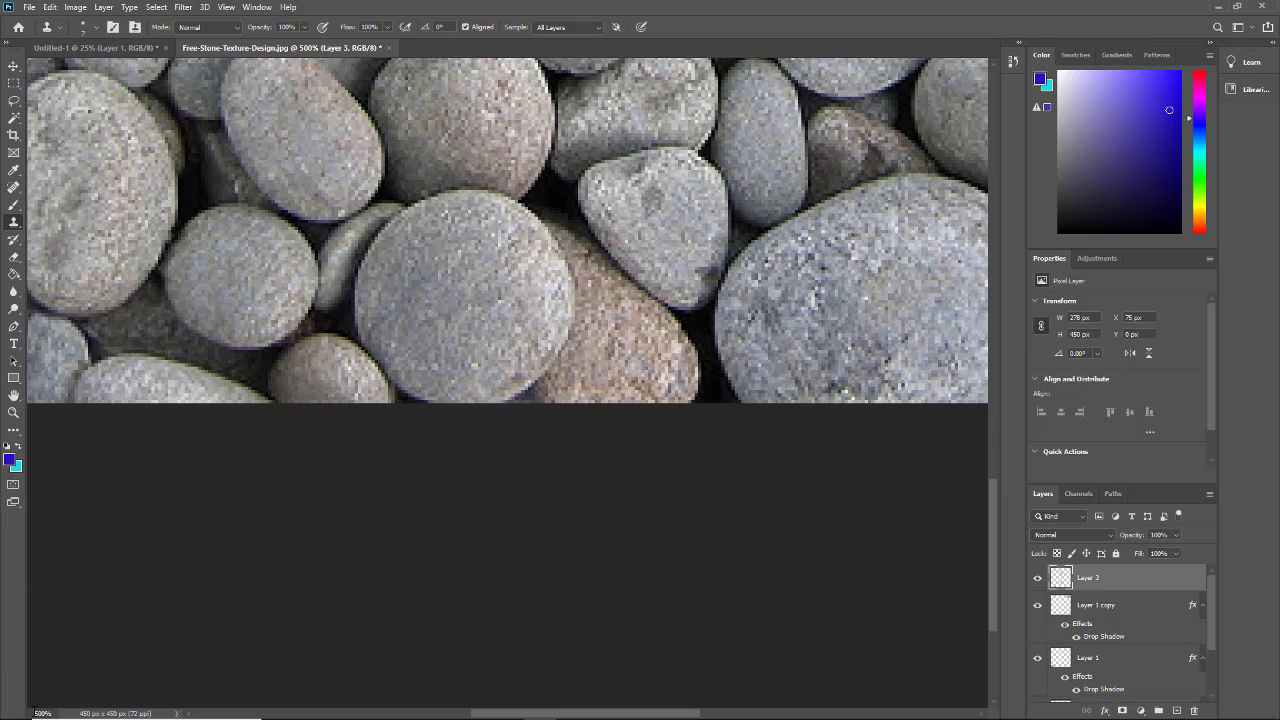
click(42, 713)
text(40)
key(Return)
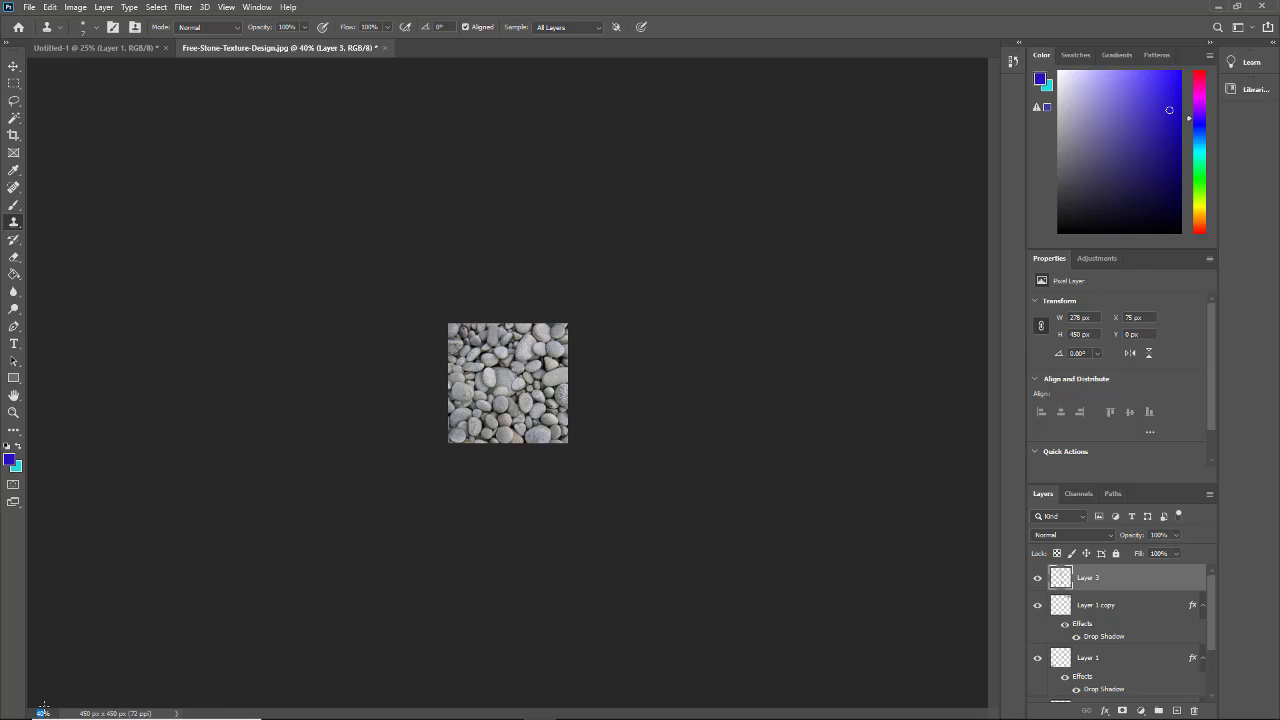
text(130)
key(Return)
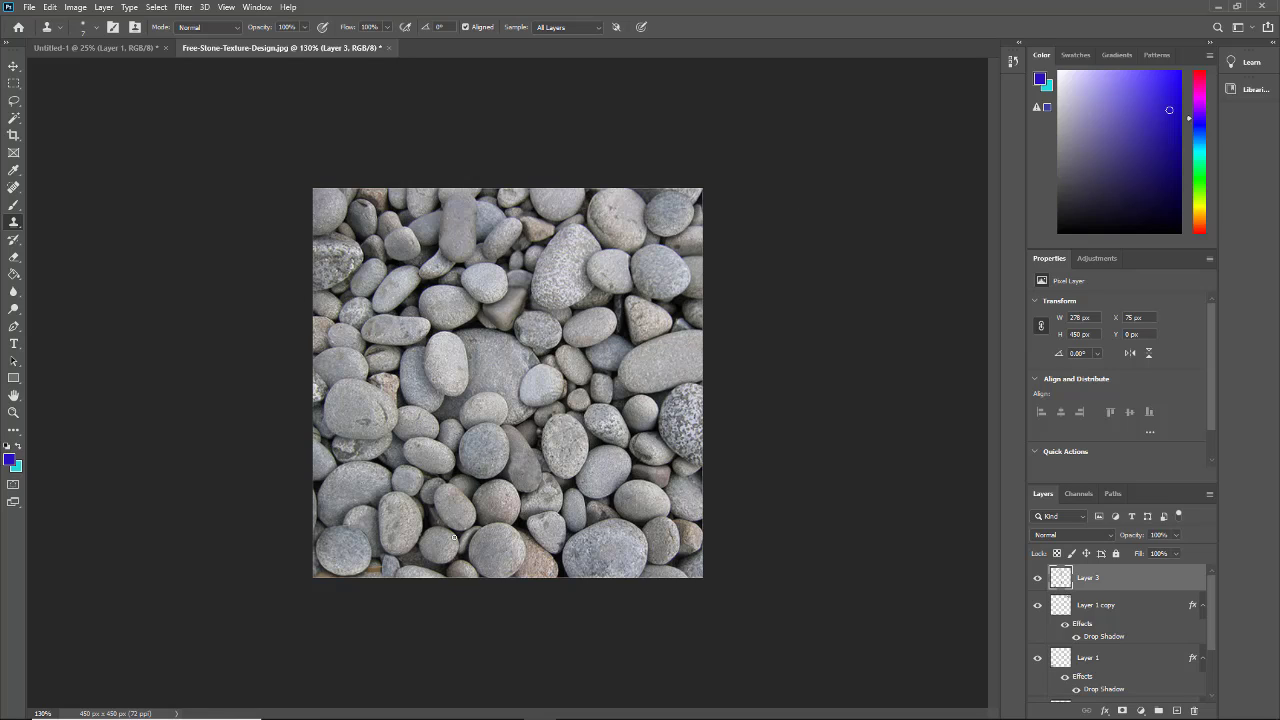
Step: Inspect the repeated stone pattern in the Untitled-1 document at 100% zoom, then return to the Free-Stone-Texture-Design image
click(116, 48)
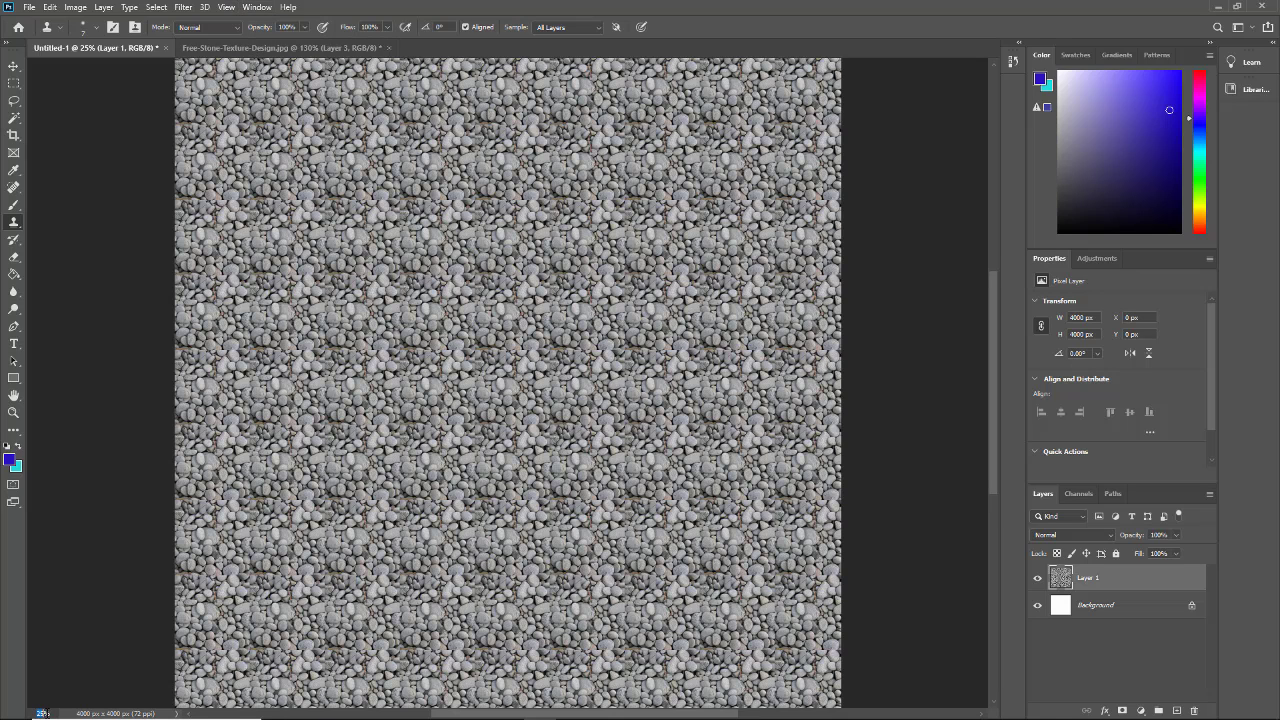
mouse_move(55, 712)
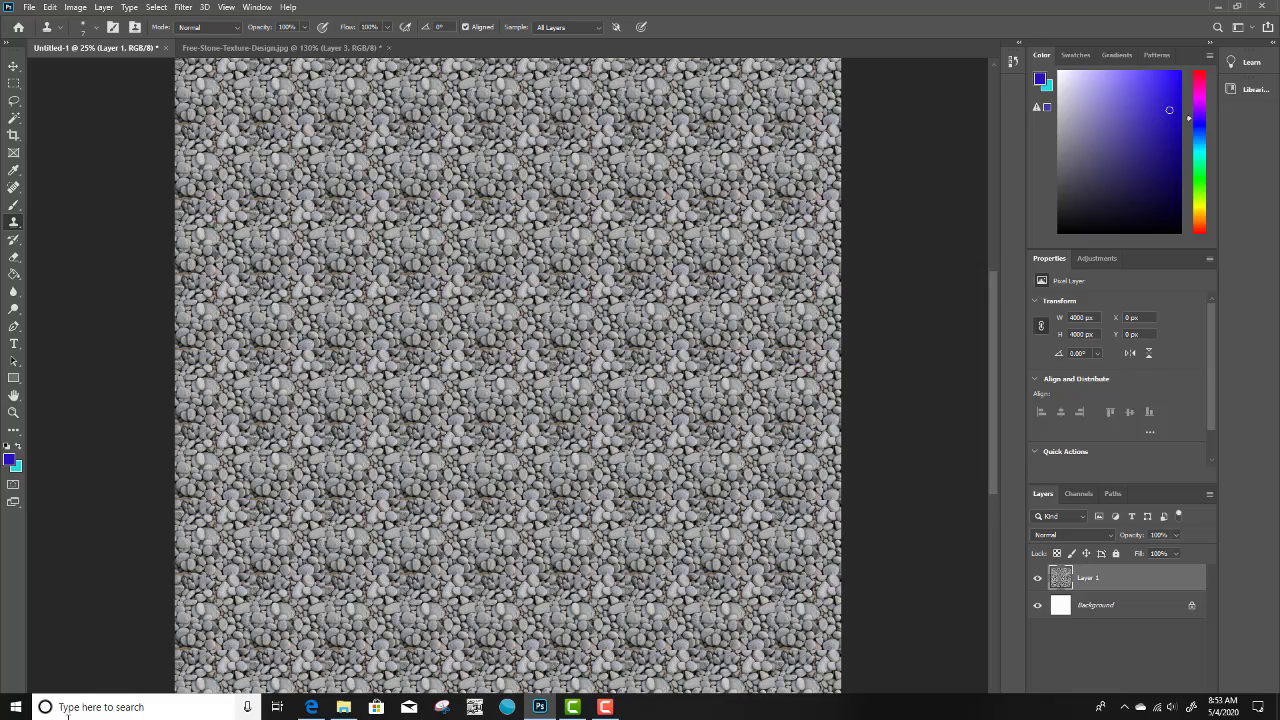
key(ctrl+1)
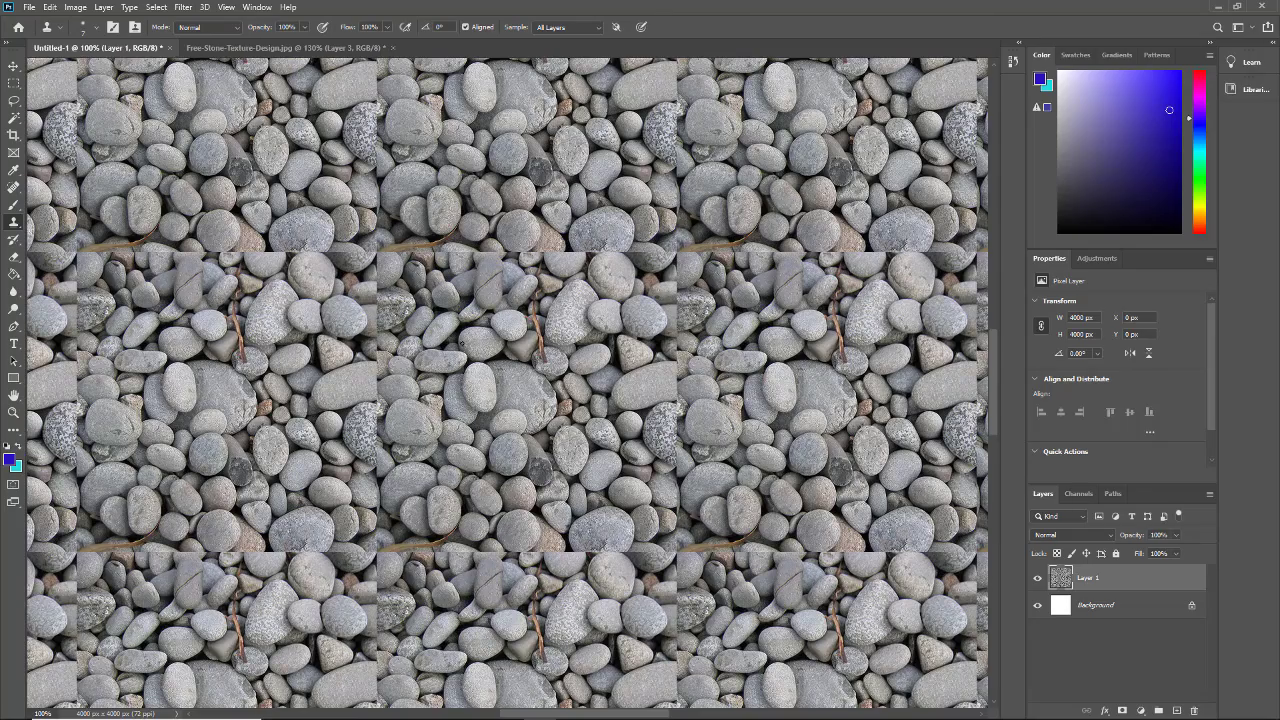
click(264, 48)
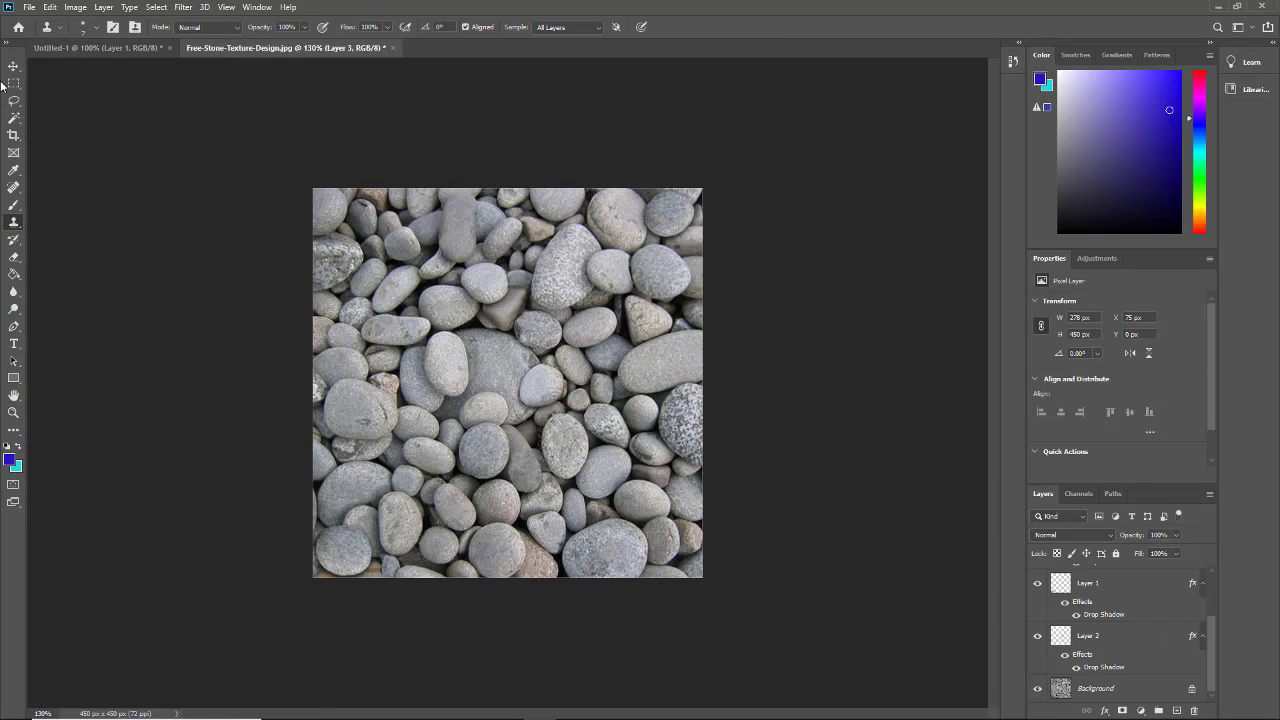
Step: Toggle Layer 3's visibility to compare the retouching, then flatten all layers into a single Background
click(13, 66)
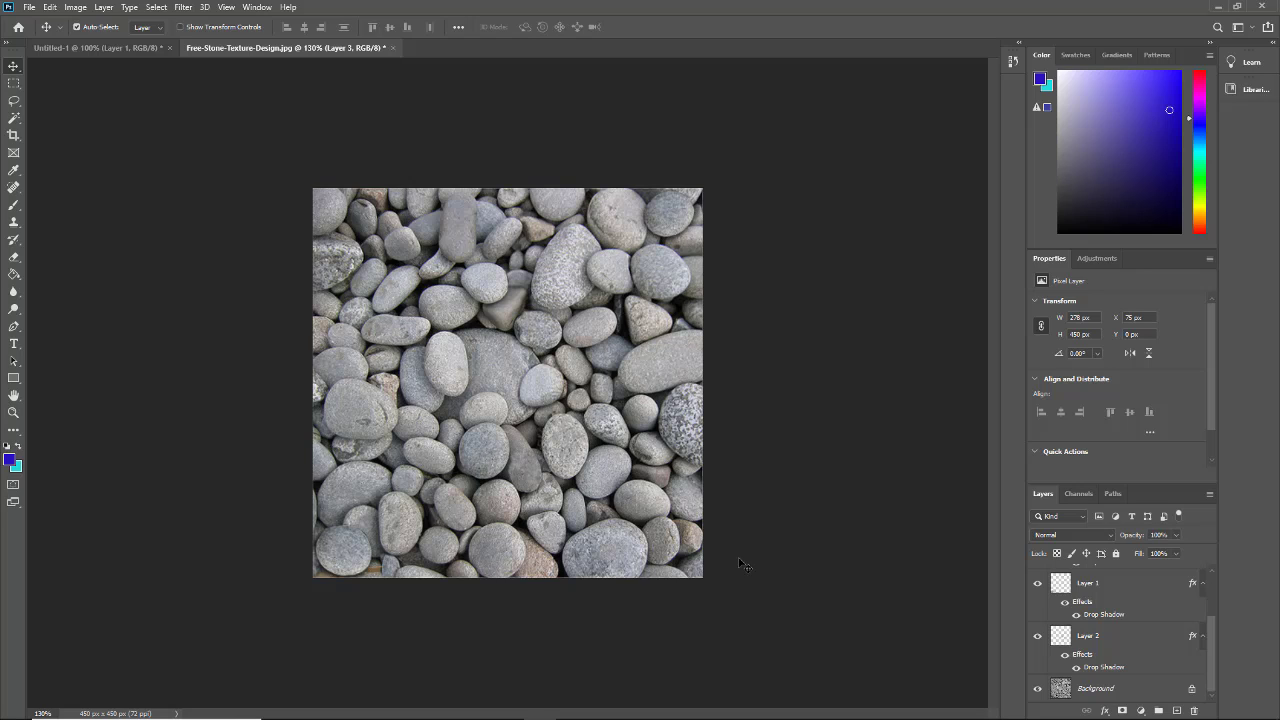
drag(1212, 631, 1215, 569)
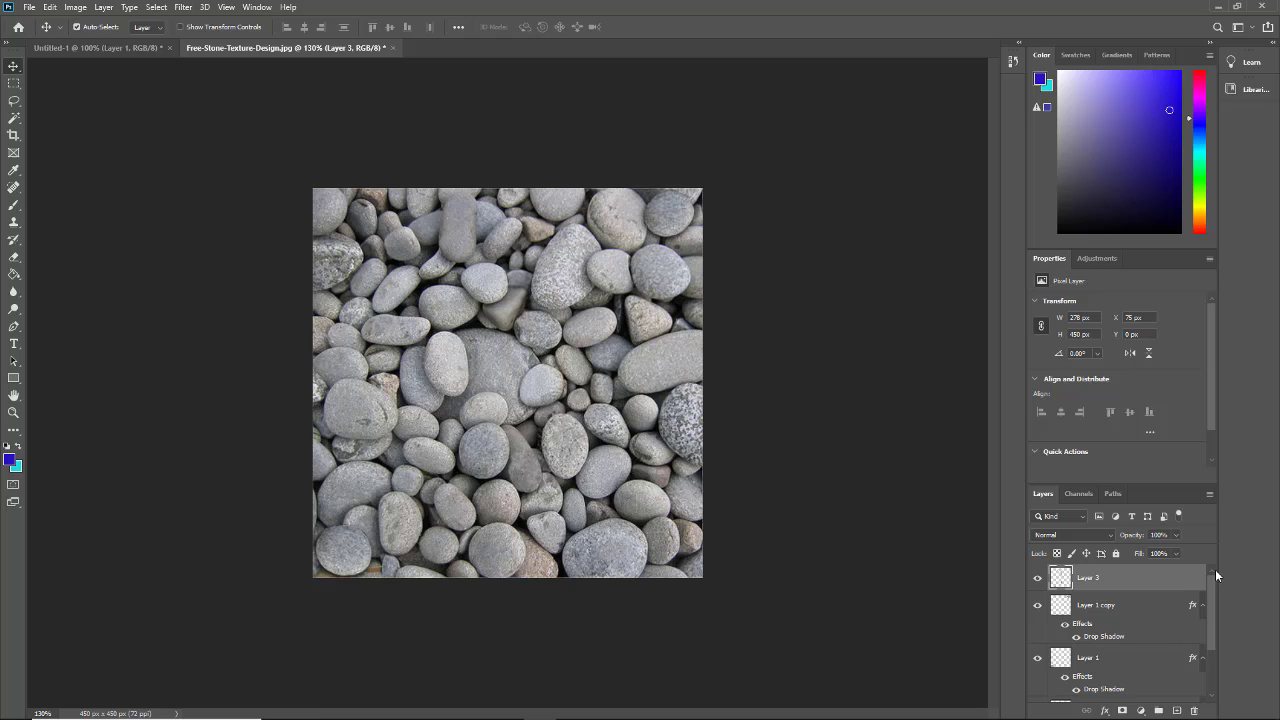
click(1036, 580)
click(1036, 580)
click(1036, 579)
click(1036, 579)
click(1208, 493)
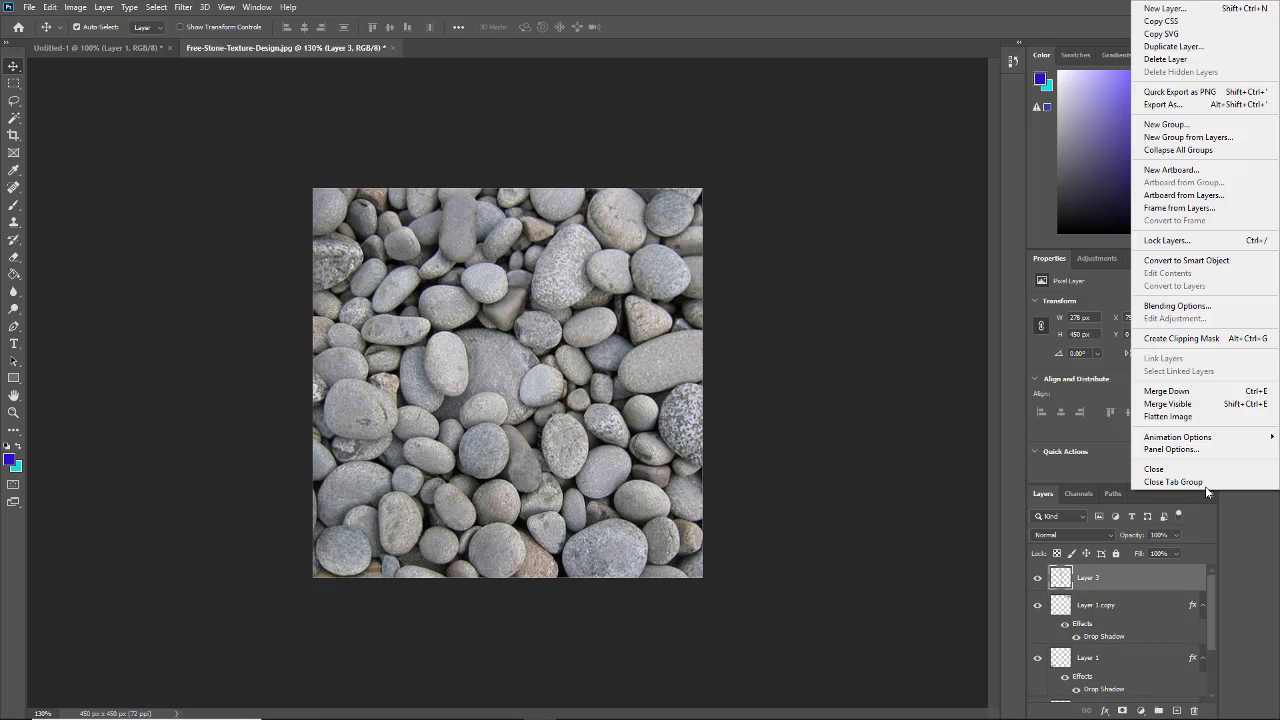
click(1165, 416)
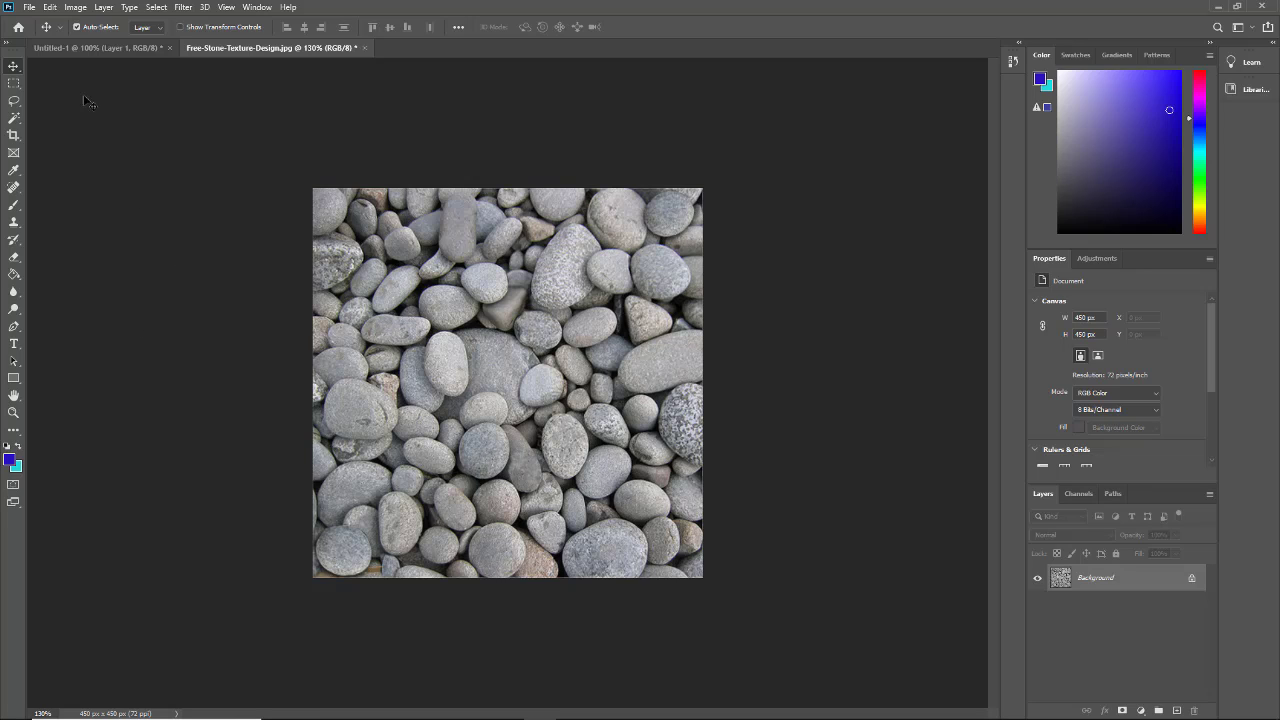
Step: Check the stone image's width and height in the Canvas Size dialog, keeping the dimensions as they are
click(72, 8)
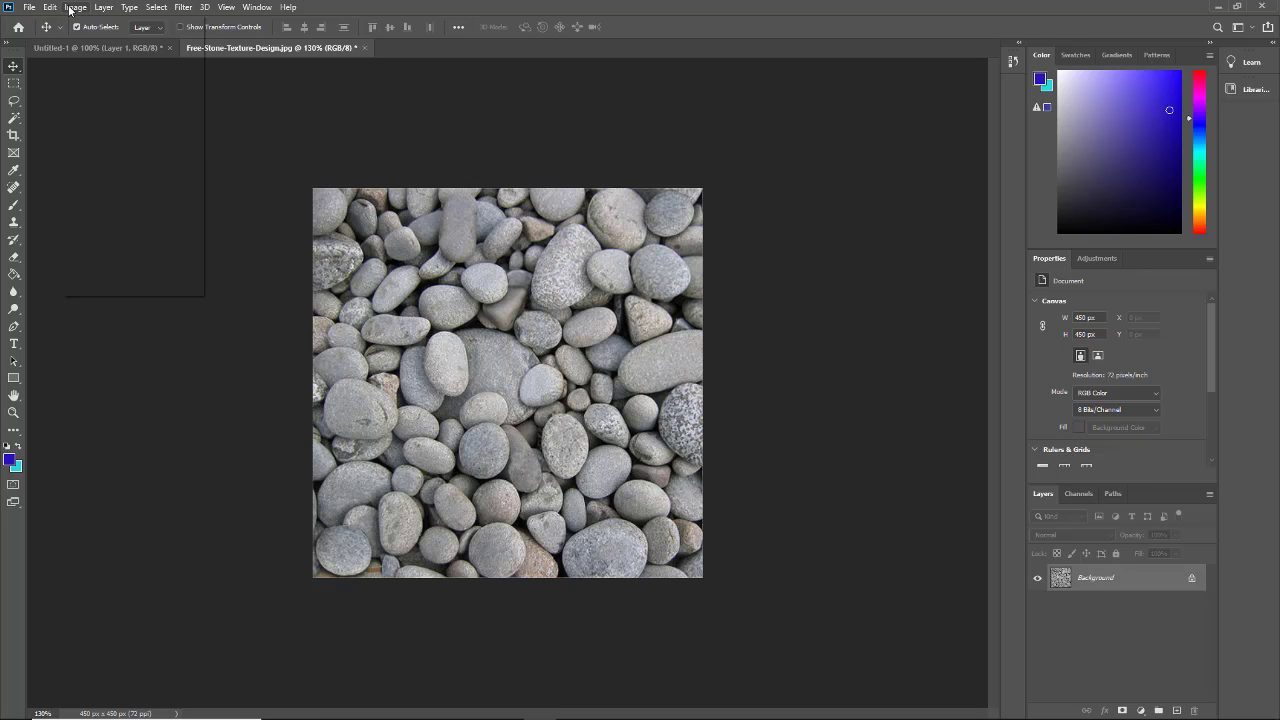
click(81, 120)
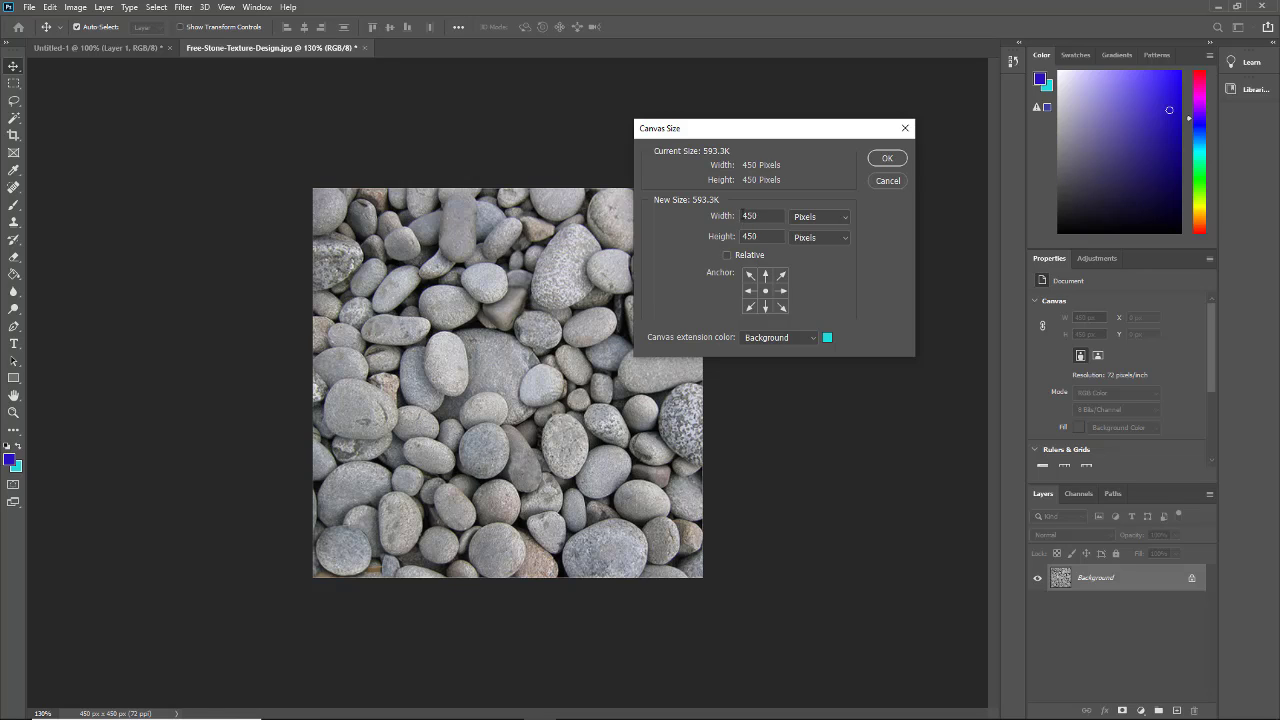
click(889, 159)
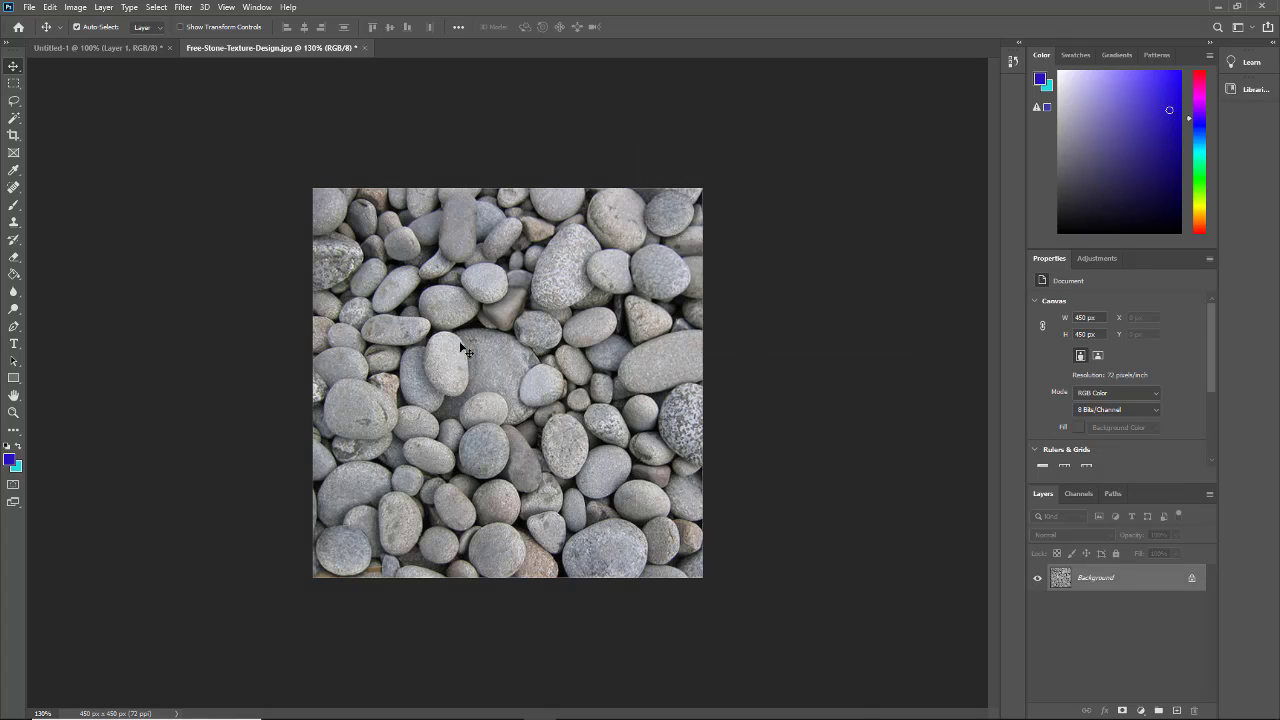
Step: Apply the Offset filter with -225 pixels horizontal, -225 pixels vertical and Wrap Around to bring the tile seams to the image centre
click(184, 8)
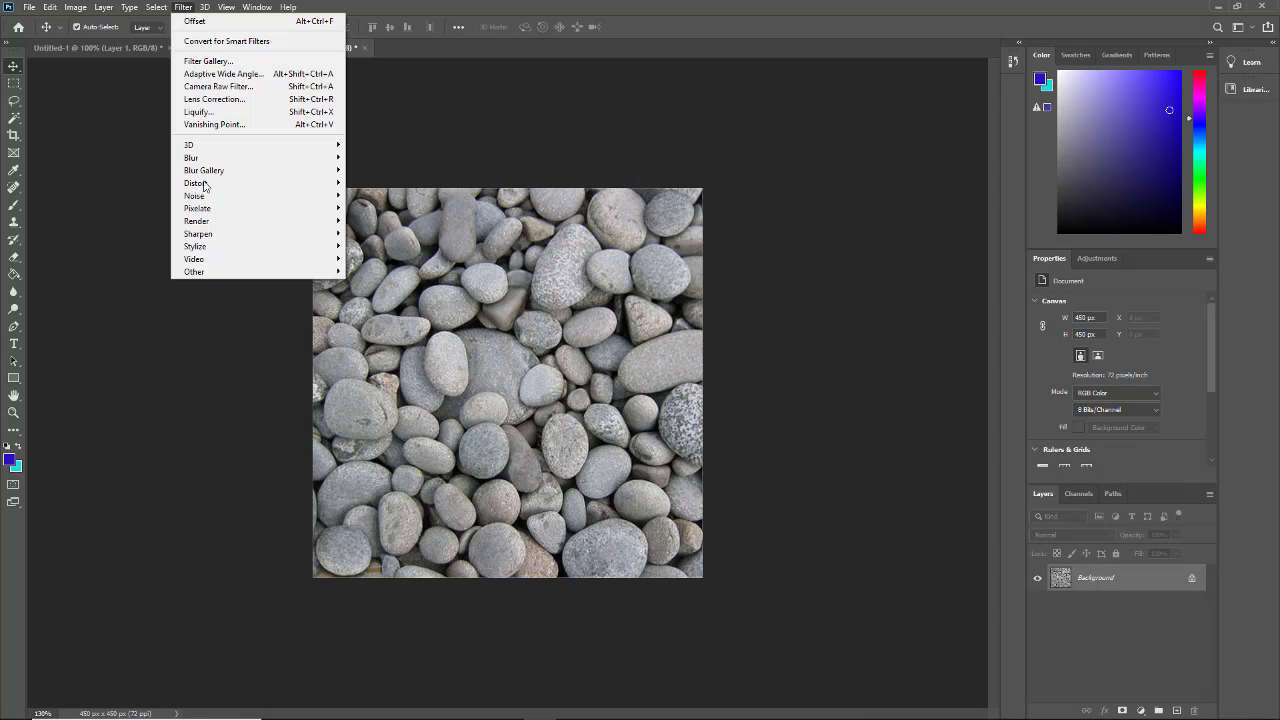
mouse_move(200, 272)
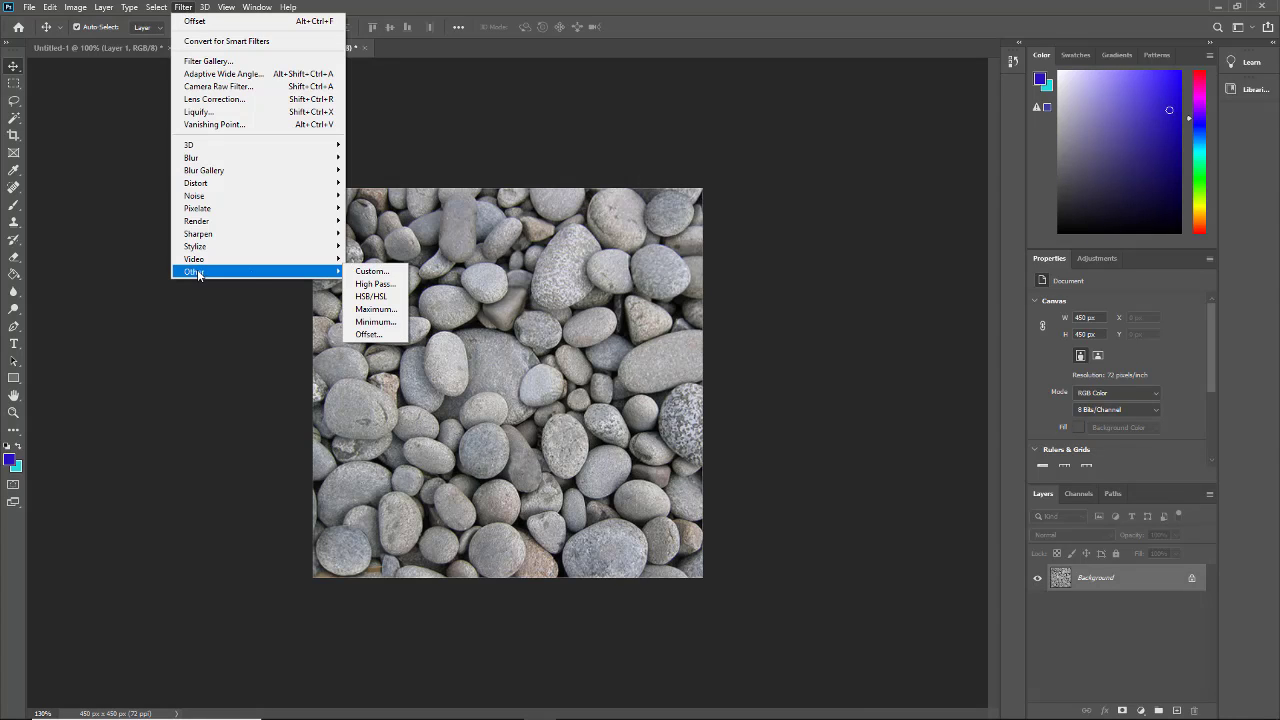
click(368, 334)
drag(594, 184, 783, 197)
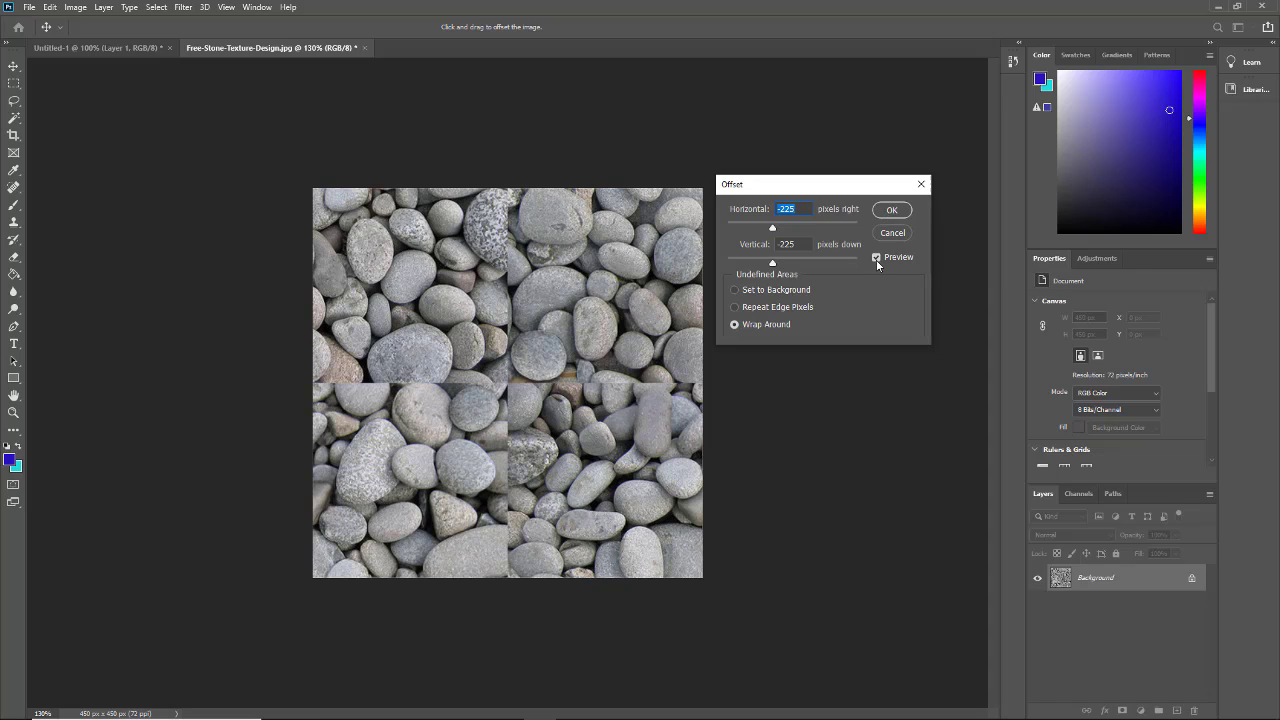
click(891, 211)
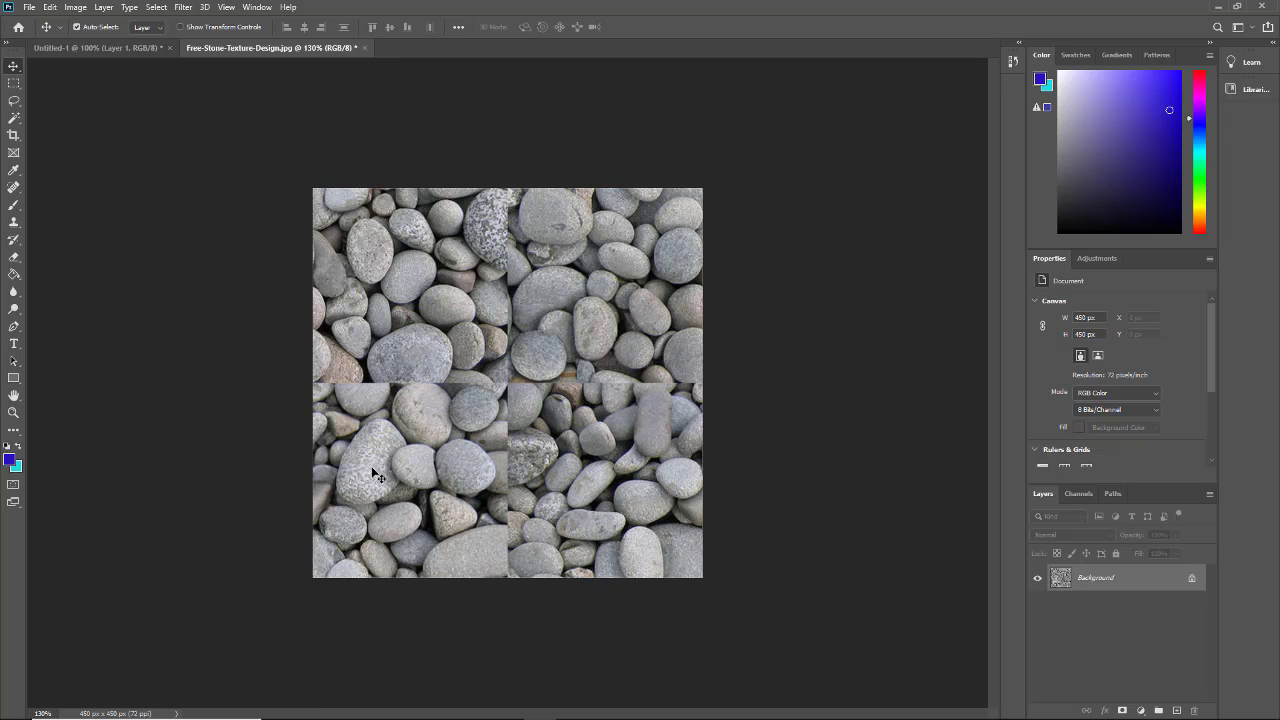
Step: Apply the -225 pixel wrap-around Offset twice more, first restoring the original arrangement and then bringing the seams back to the centre
click(184, 8)
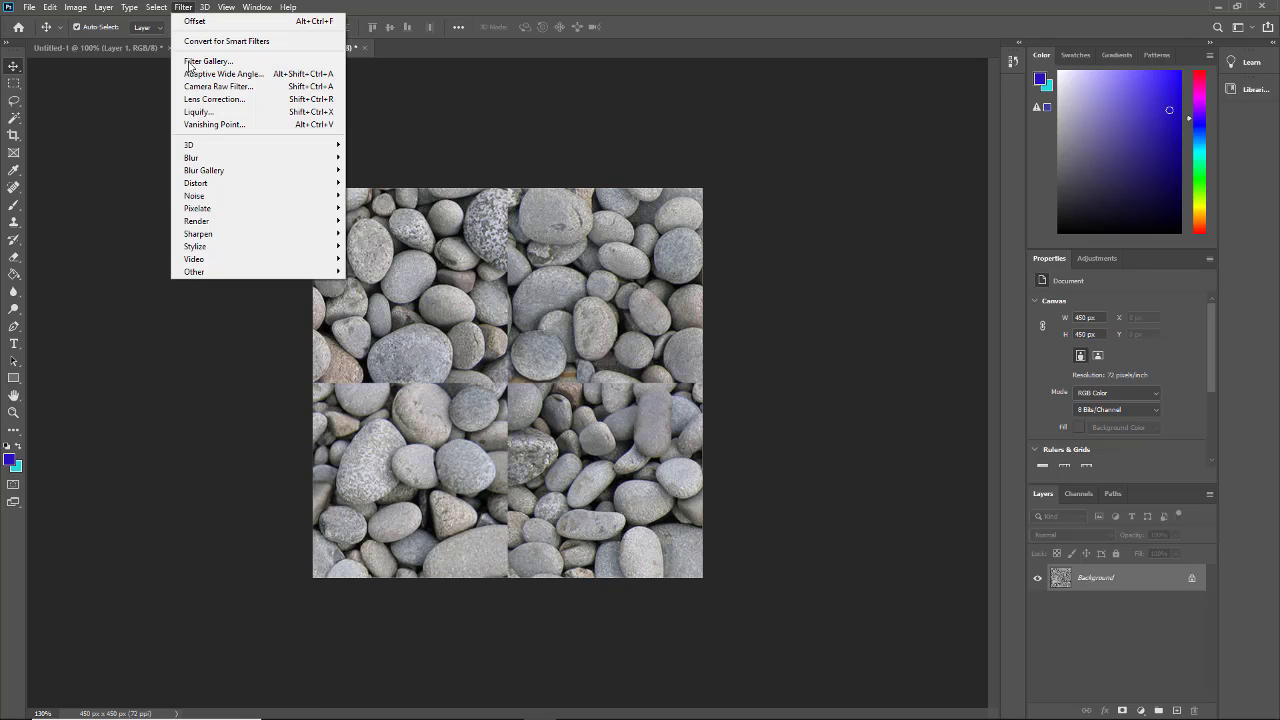
mouse_move(190, 274)
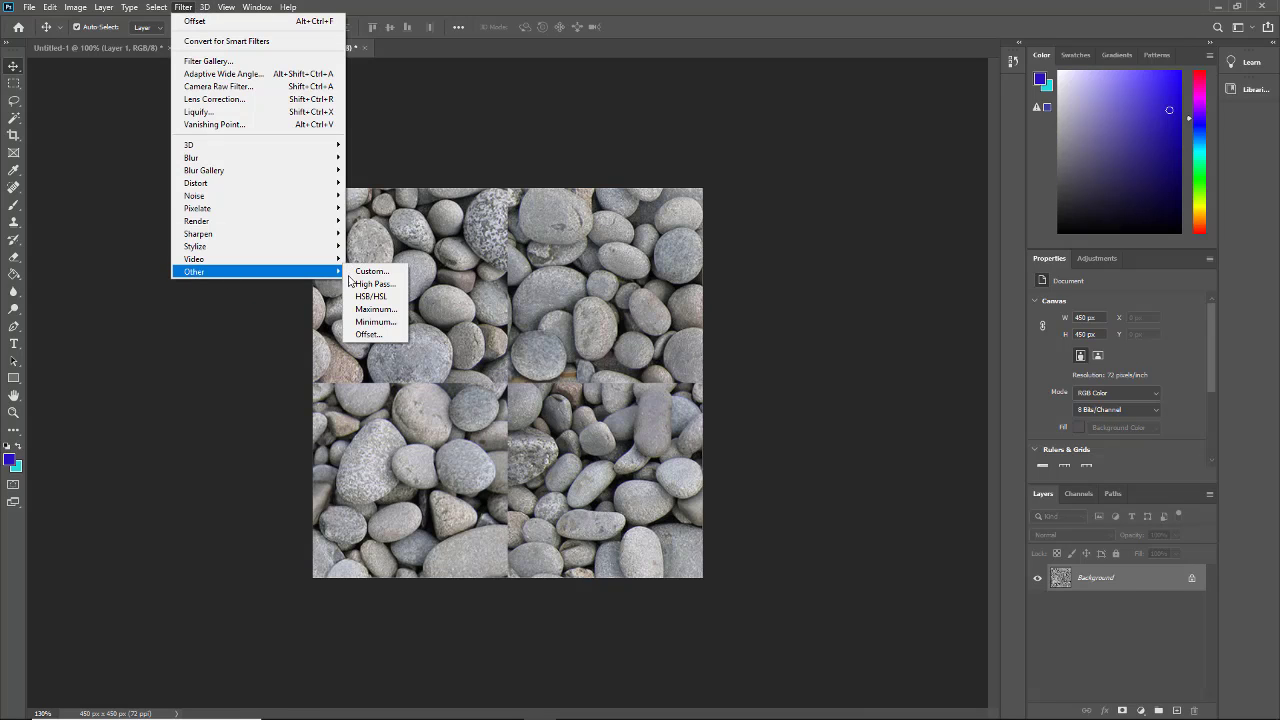
click(364, 336)
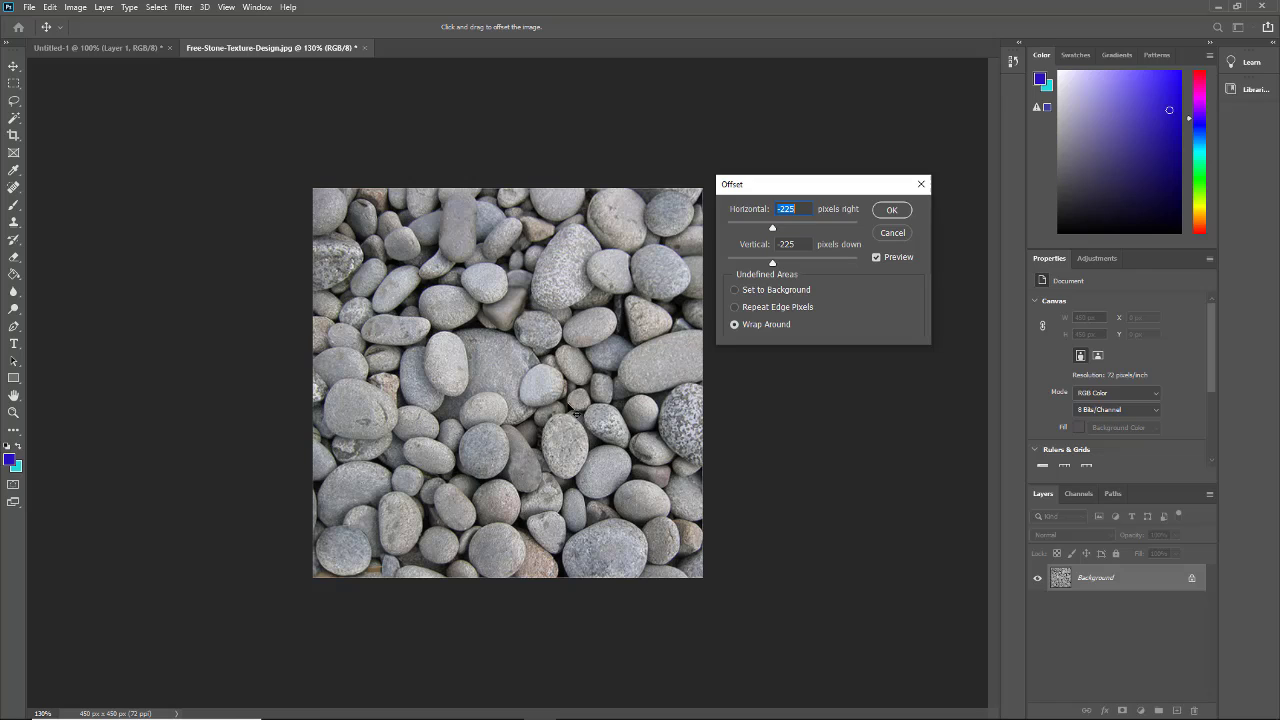
click(897, 210)
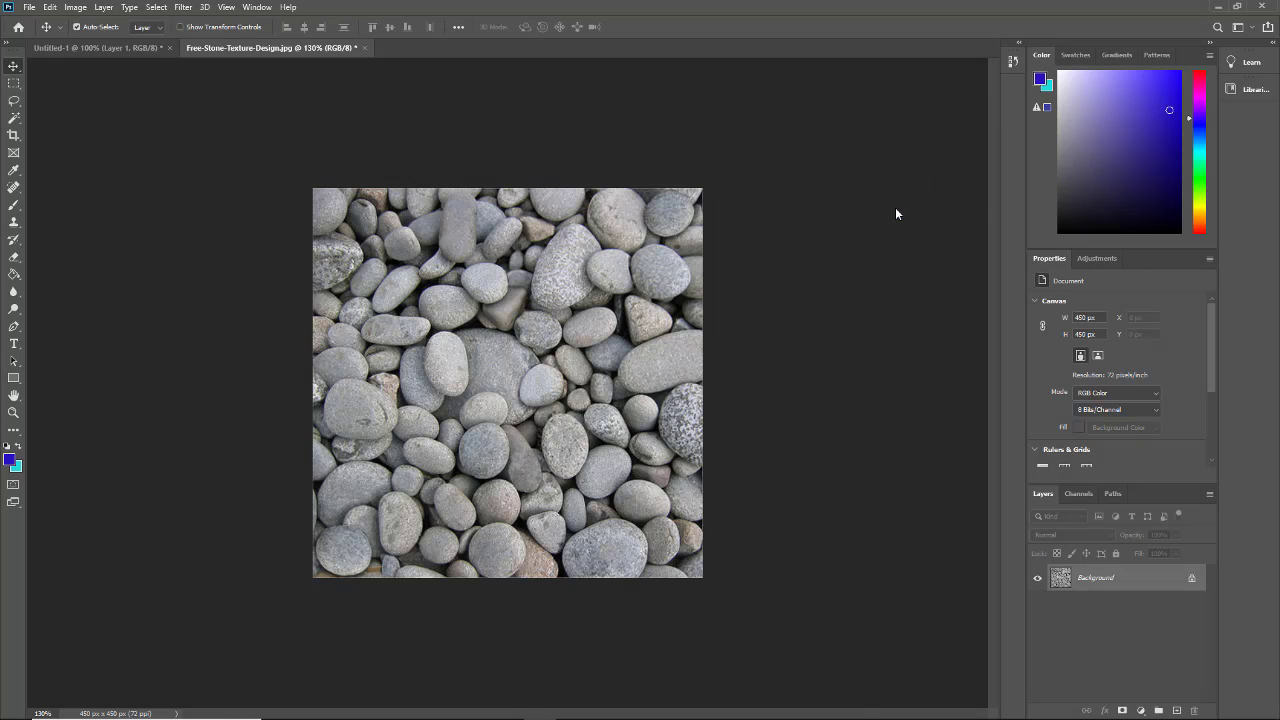
click(184, 7)
mouse_move(229, 277)
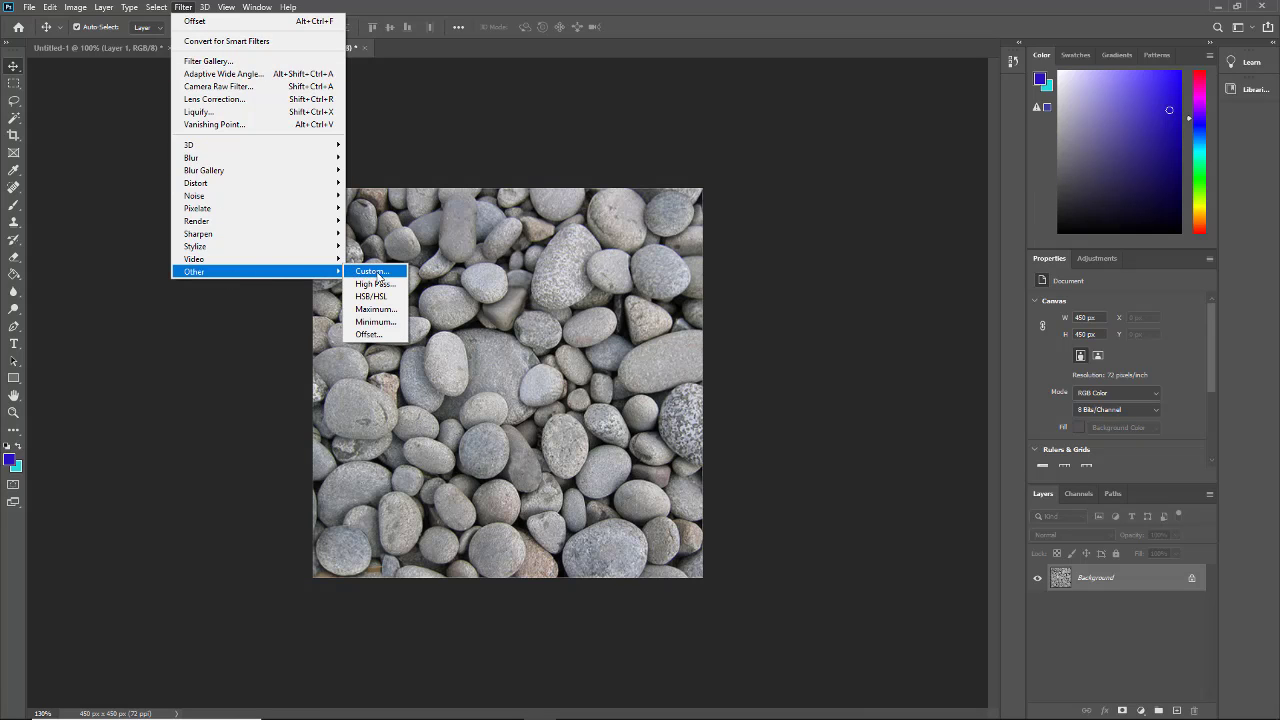
click(372, 332)
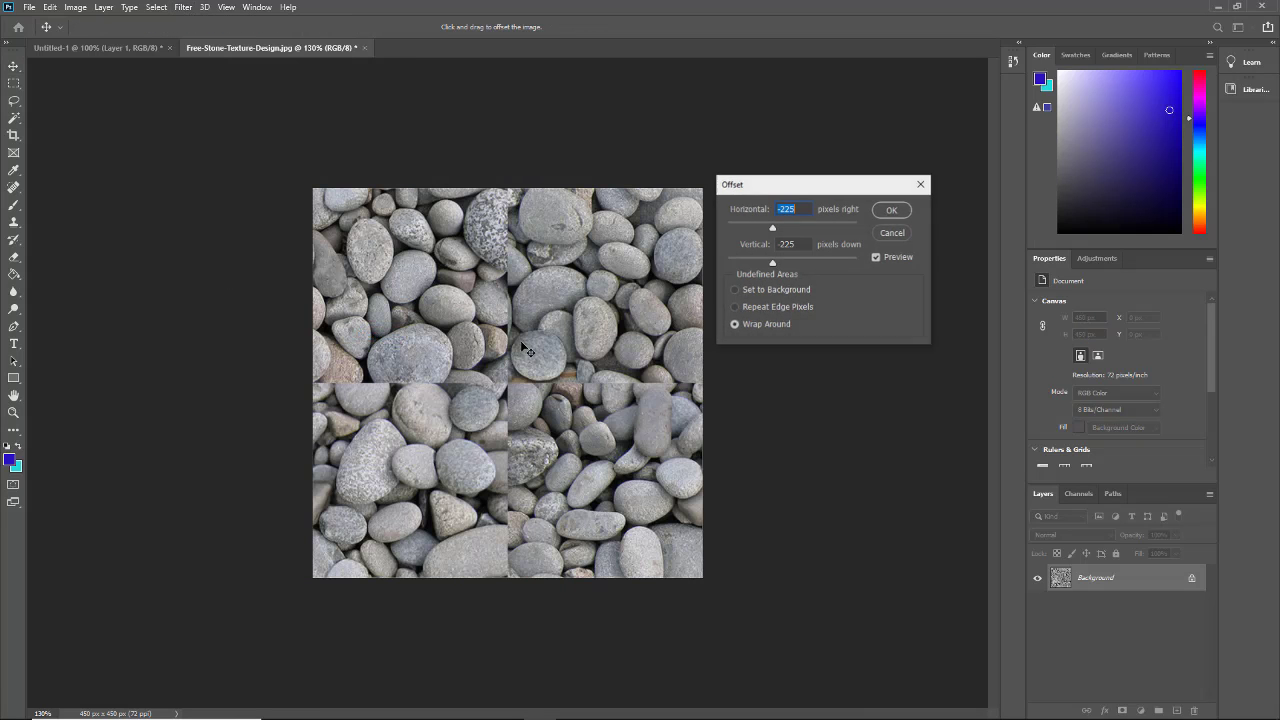
click(893, 210)
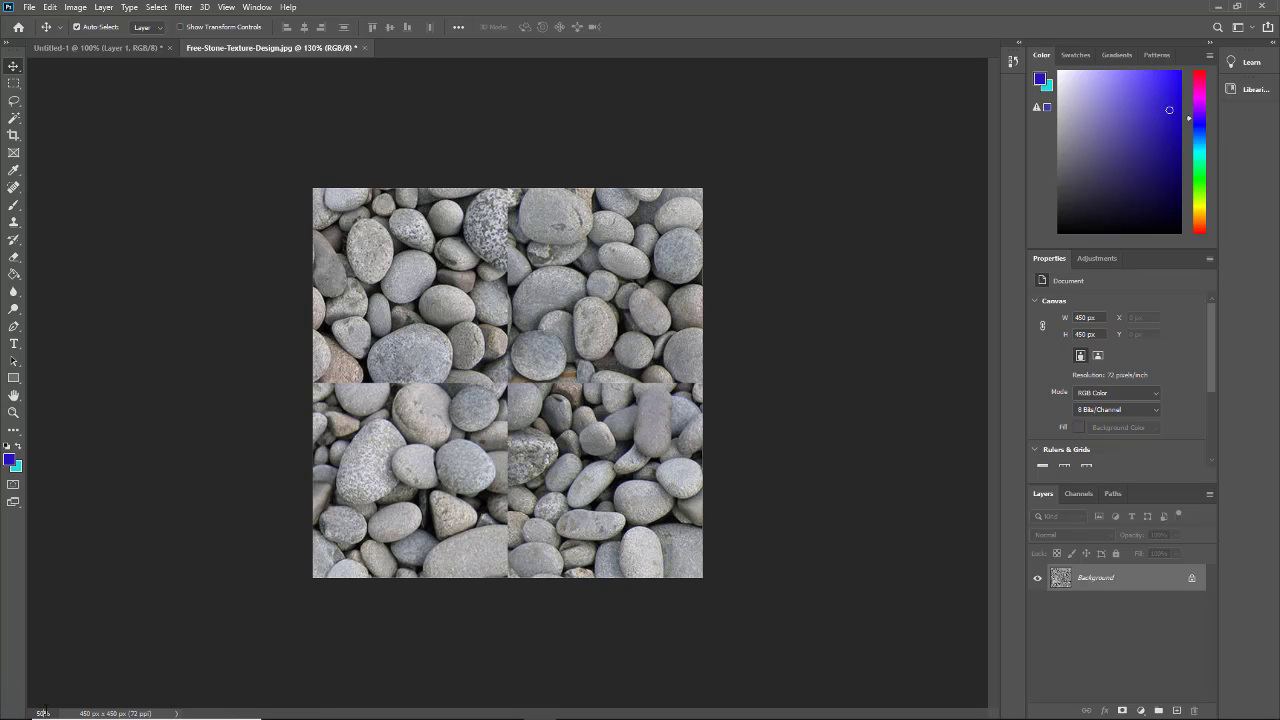
Step: With the Clone Stamp at 27% opacity and the view at 500%, blend the vertical seam across the dark stone below the brownish one
text(0)
key(Return)
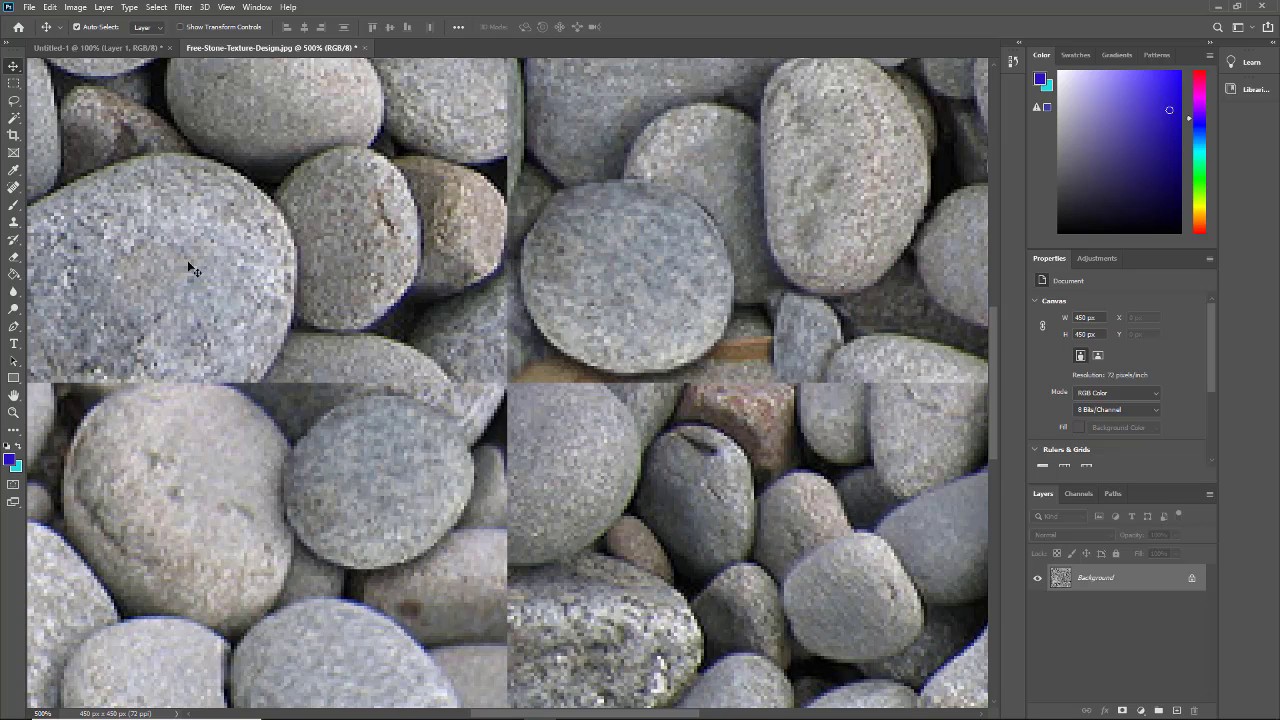
click(13, 221)
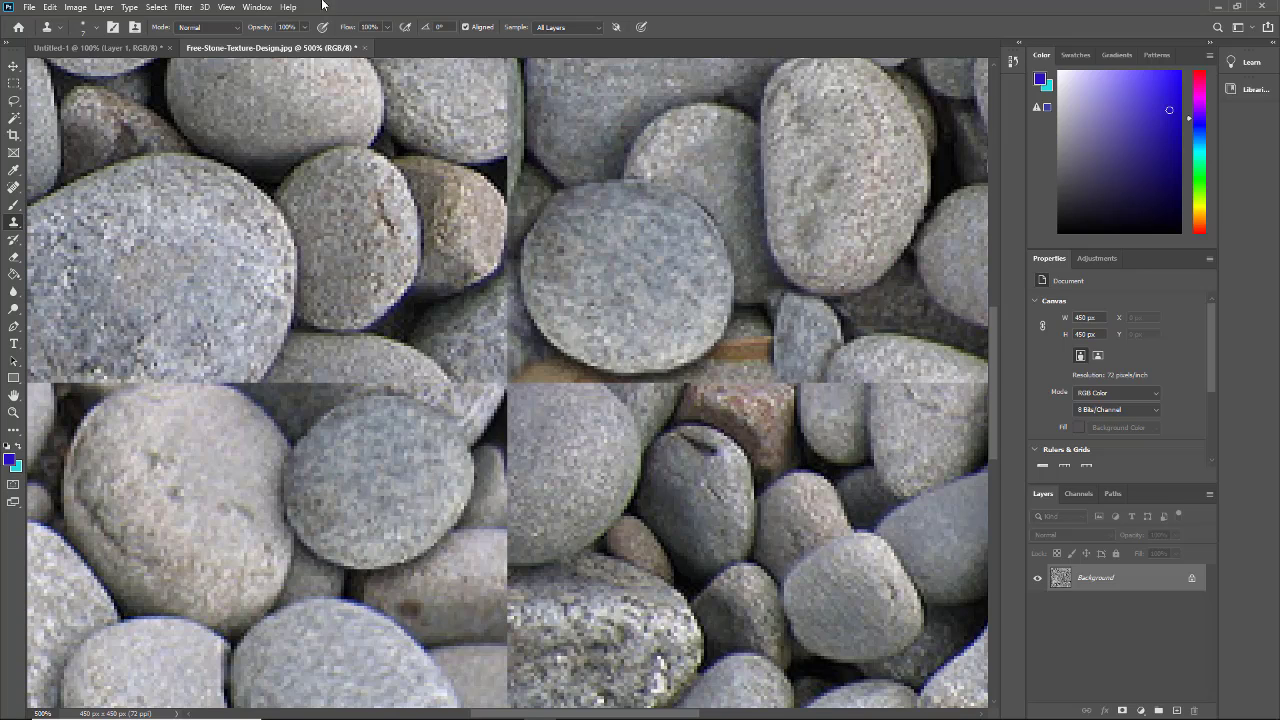
click(305, 28)
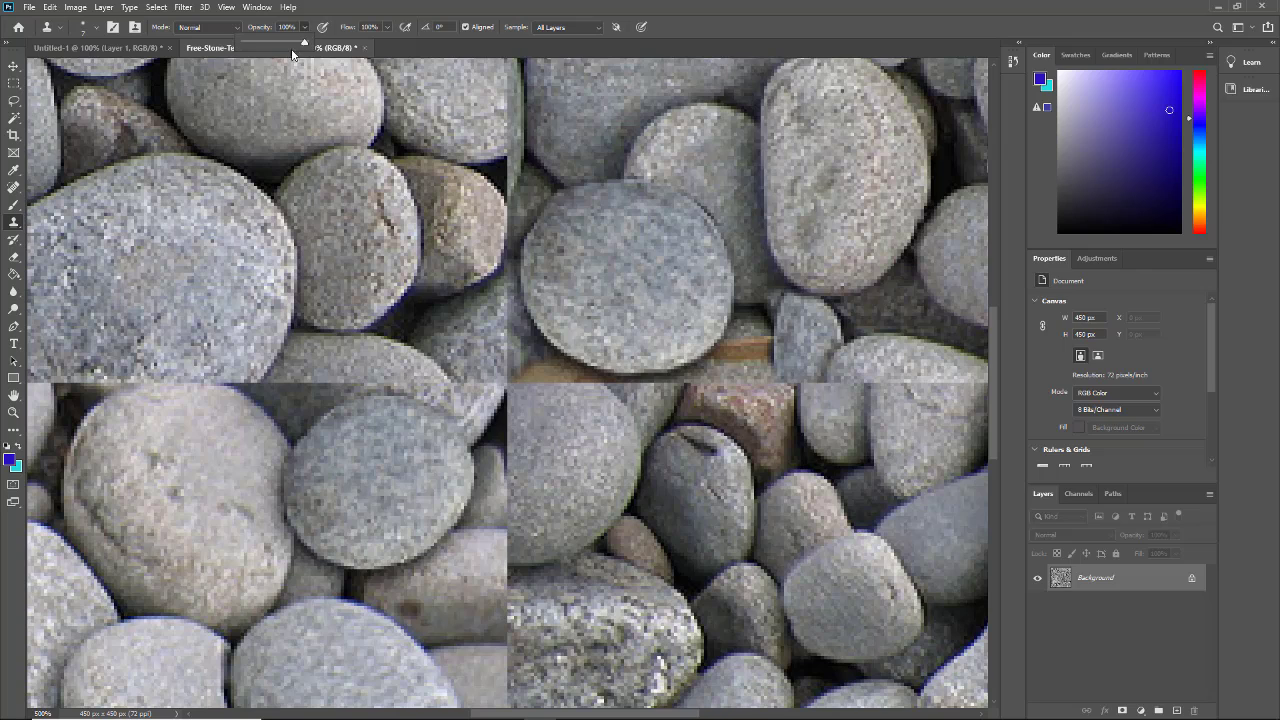
click(261, 44)
click(504, 326)
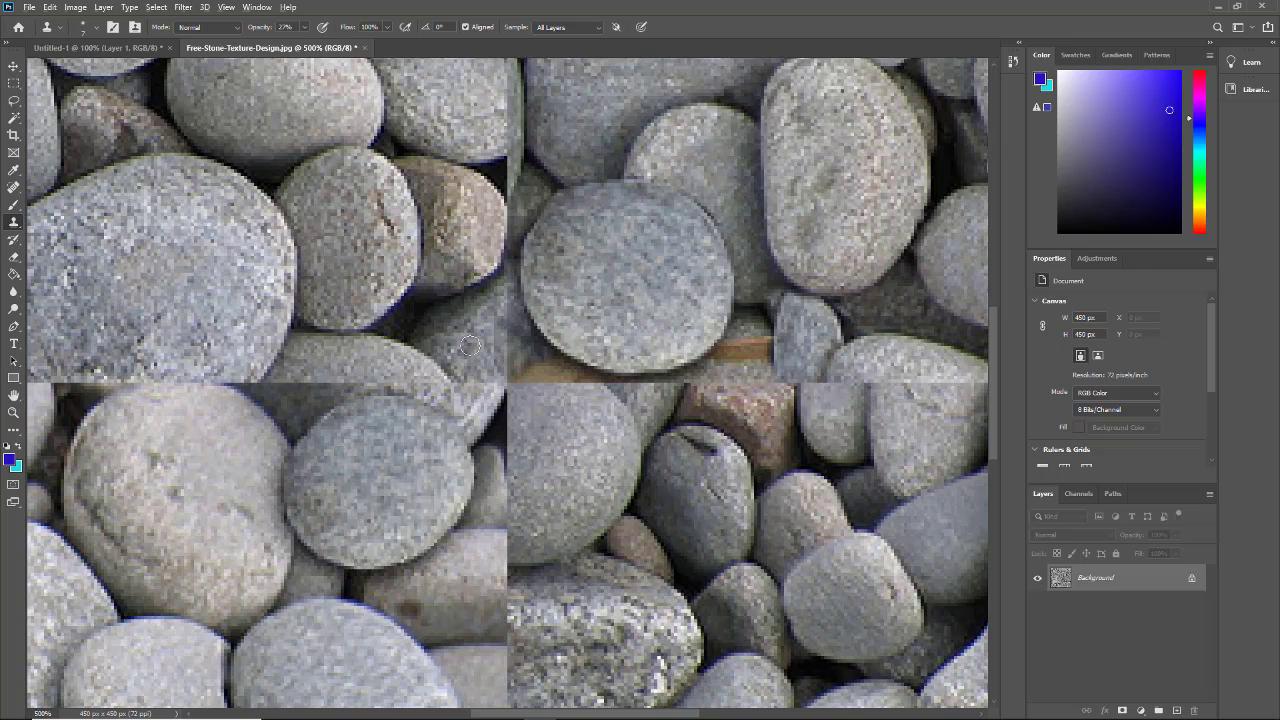
mouse_move(491, 330)
mouse_down()
mouse_move(505, 296)
mouse_move(507, 352)
mouse_up()
click(503, 296)
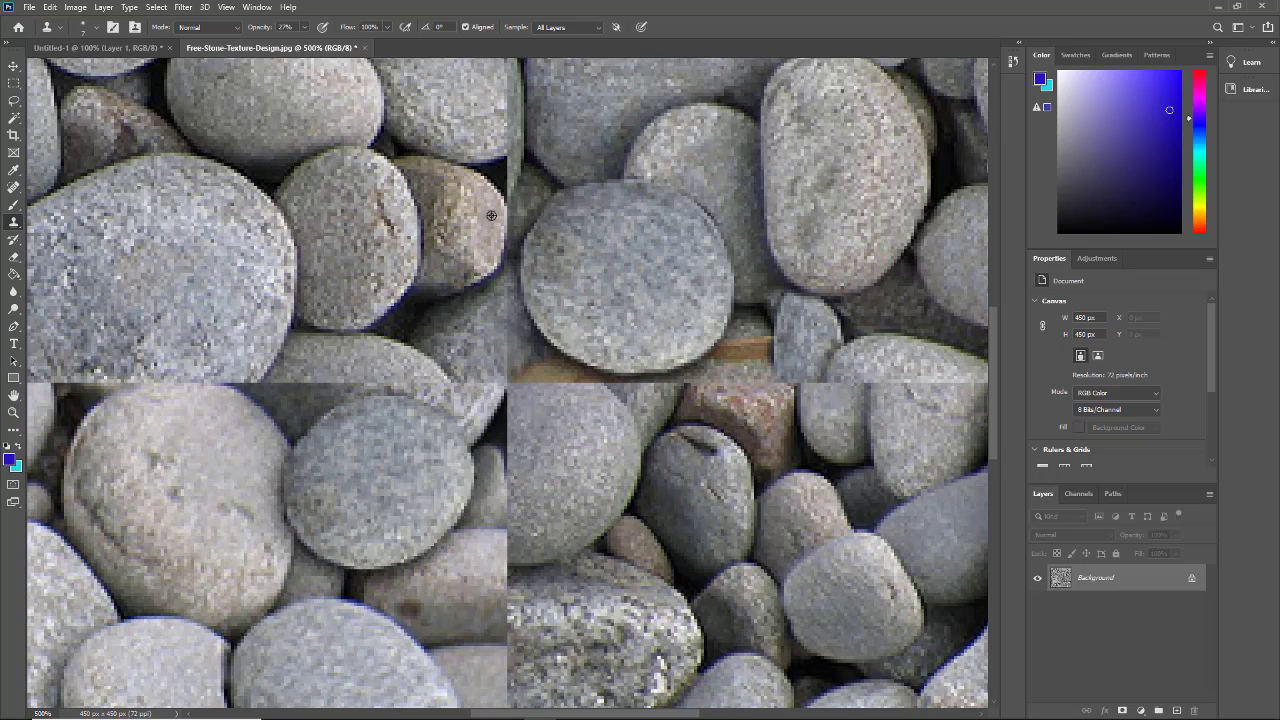
Step: Sample the brownish stone beside the vertical seam and clone over its cut edge and the adjoining gap
alt+click(497, 212)
click(505, 220)
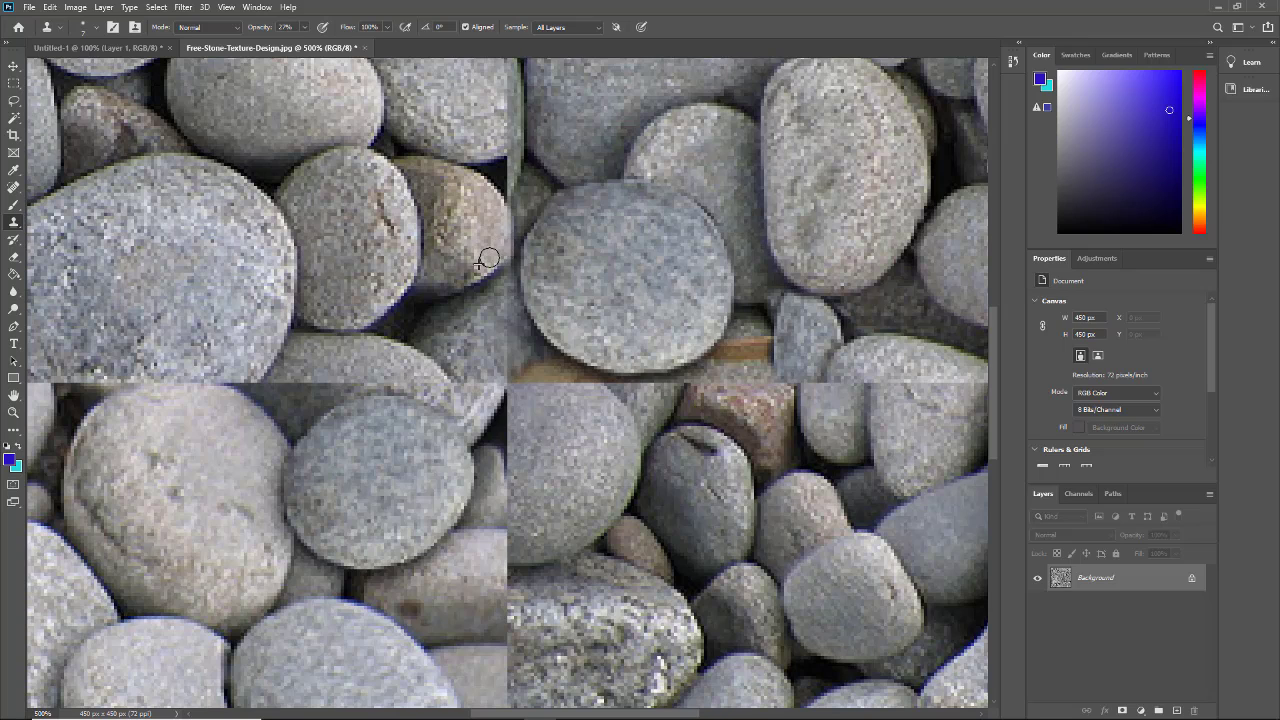
mouse_move(486, 261)
mouse_down()
mouse_move(502, 237)
mouse_move(505, 173)
mouse_up()
click(522, 166)
click(516, 168)
click(530, 186)
Step: Clone stone texture over the vertical seam along the upper and right edges of the grey stone above the brownish one
scroll(640, 276, up, 10)
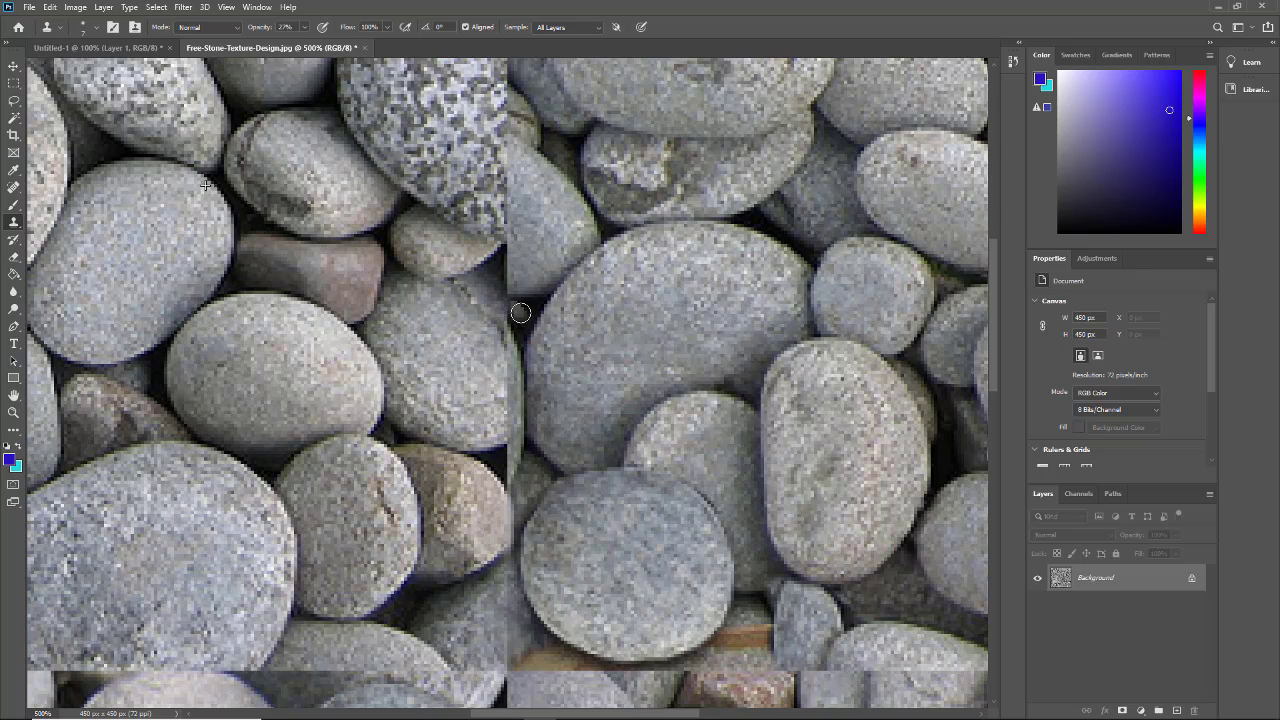
mouse_move(524, 321)
mouse_down()
mouse_move(514, 336)
mouse_move(508, 321)
mouse_up()
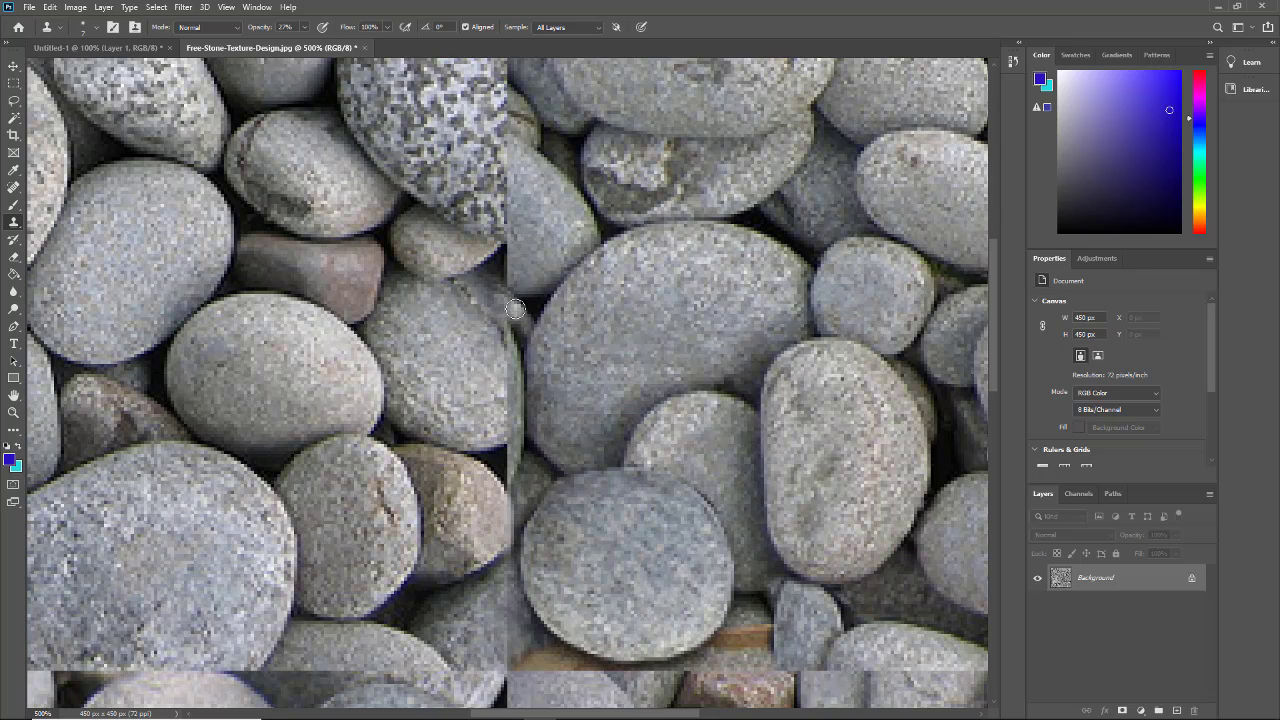
drag(516, 331, 508, 393)
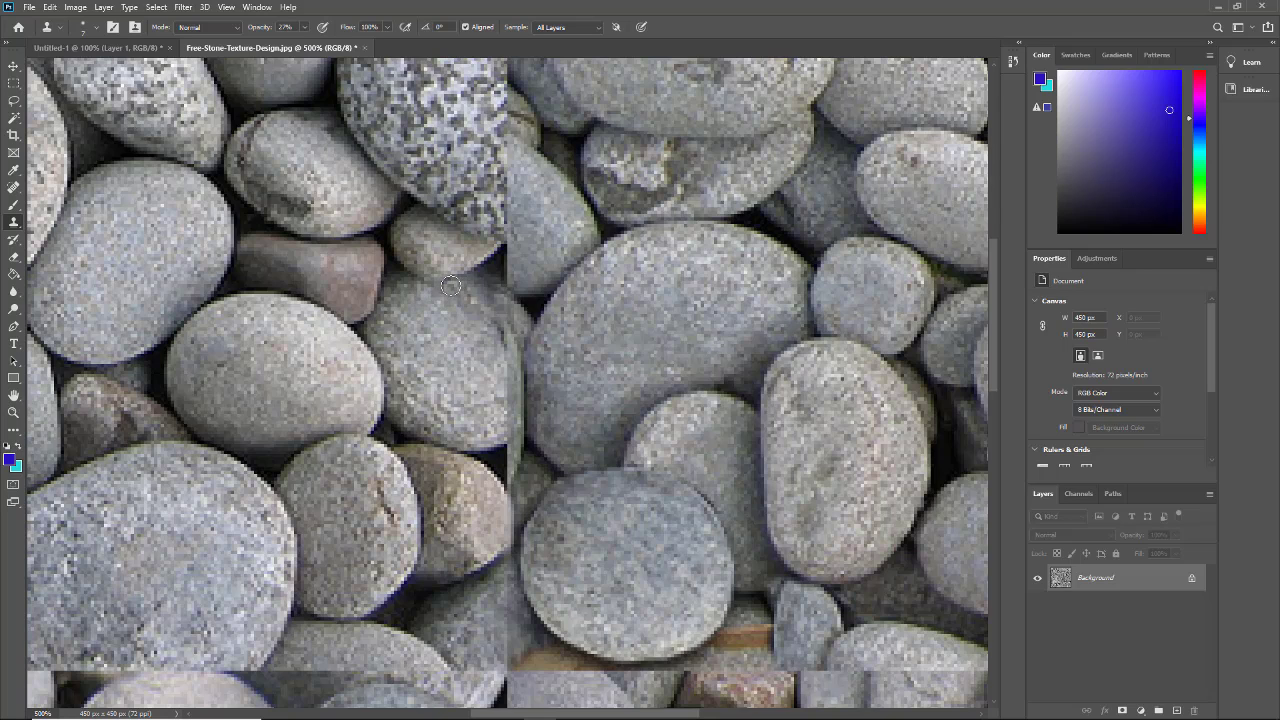
mouse_move(450, 285)
mouse_down()
mouse_move(501, 331)
mouse_move(477, 342)
mouse_move(485, 291)
mouse_move(473, 283)
mouse_move(497, 304)
mouse_move(492, 320)
mouse_up()
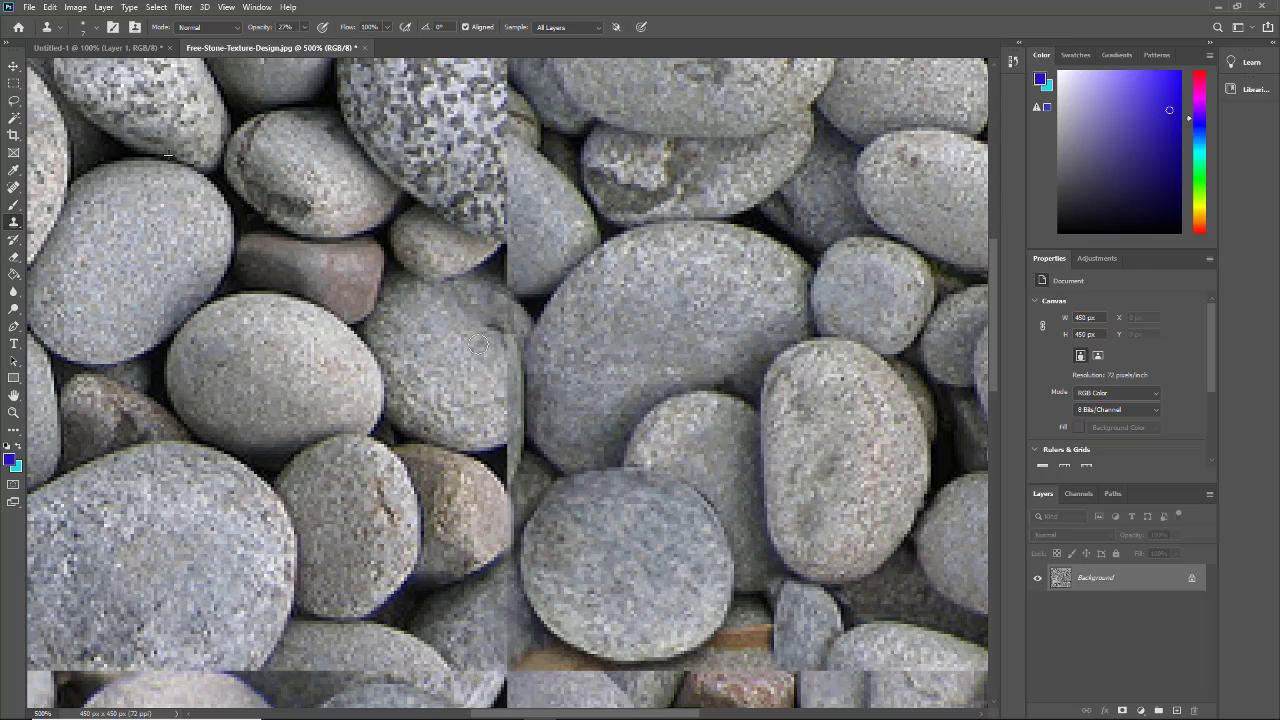
alt+click(199, 464)
mouse_move(500, 336)
mouse_down()
mouse_move(486, 316)
mouse_move(517, 364)
mouse_move(508, 410)
mouse_up()
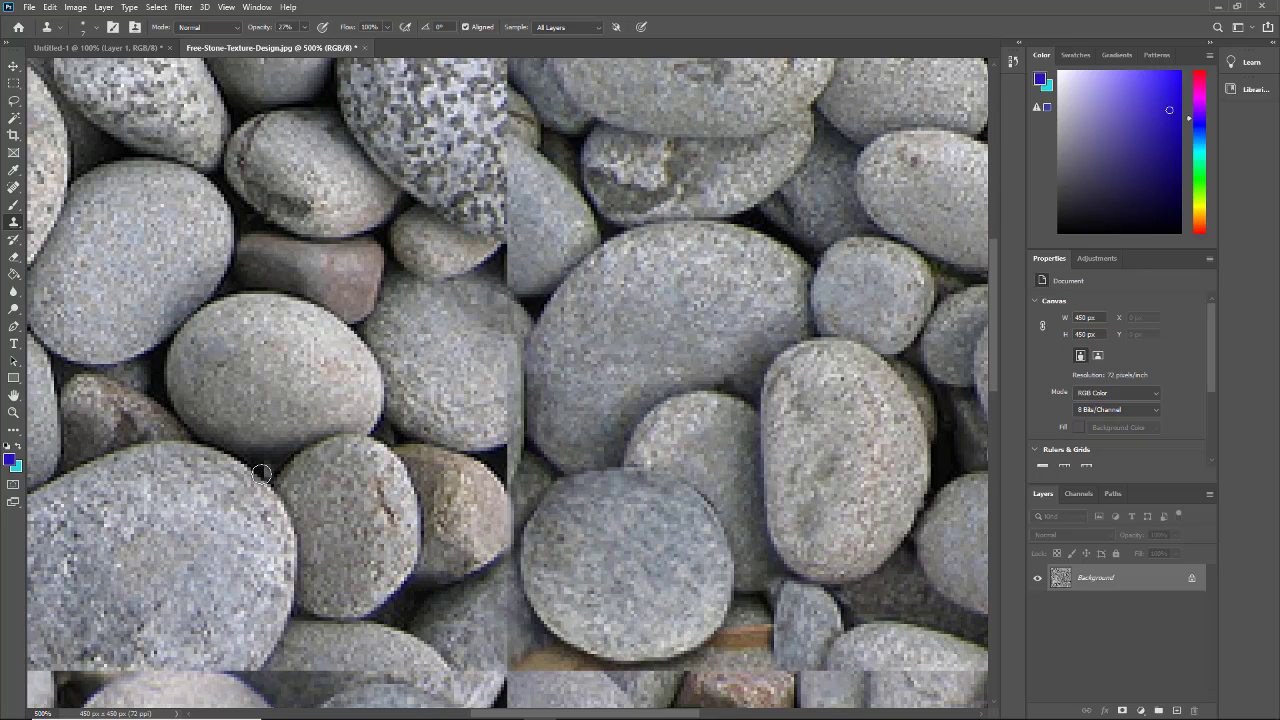
Step: Clone dark shadow and stone texture over the seam in the gap between the grey and brownish stones, cleaning the grey stone's lower corner
click(505, 484)
click(514, 491)
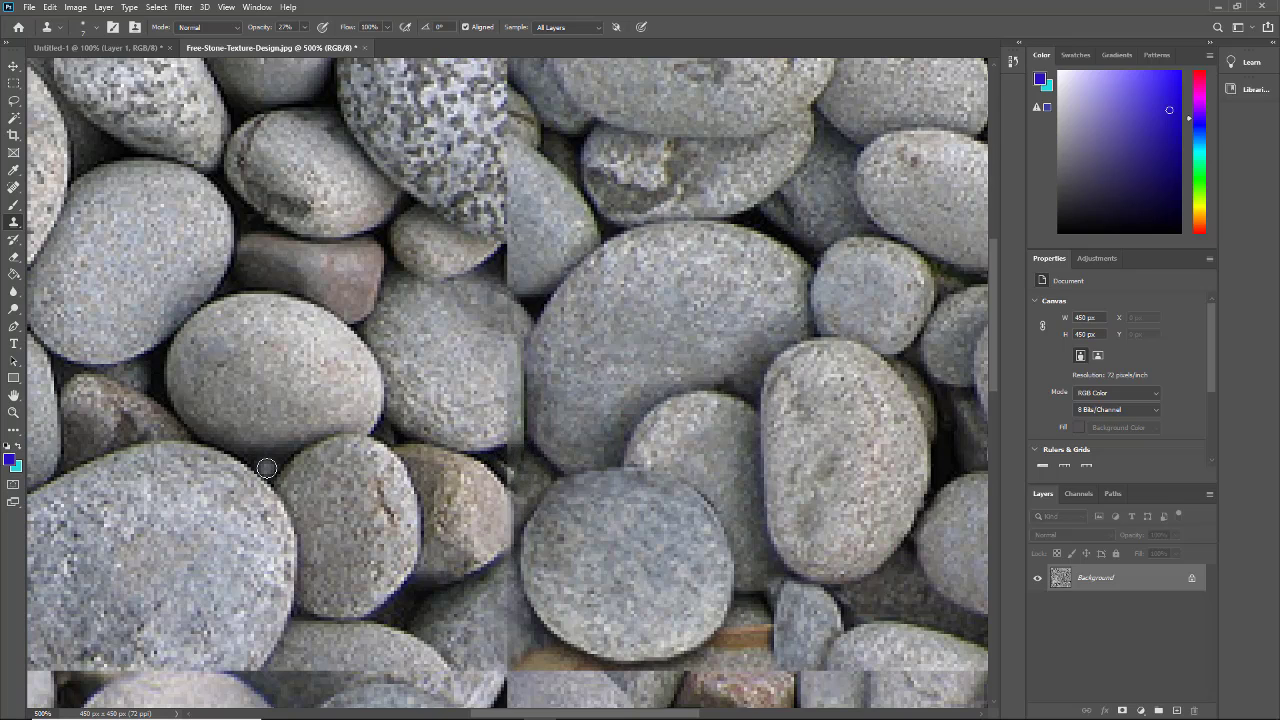
click(505, 482)
click(521, 495)
click(517, 464)
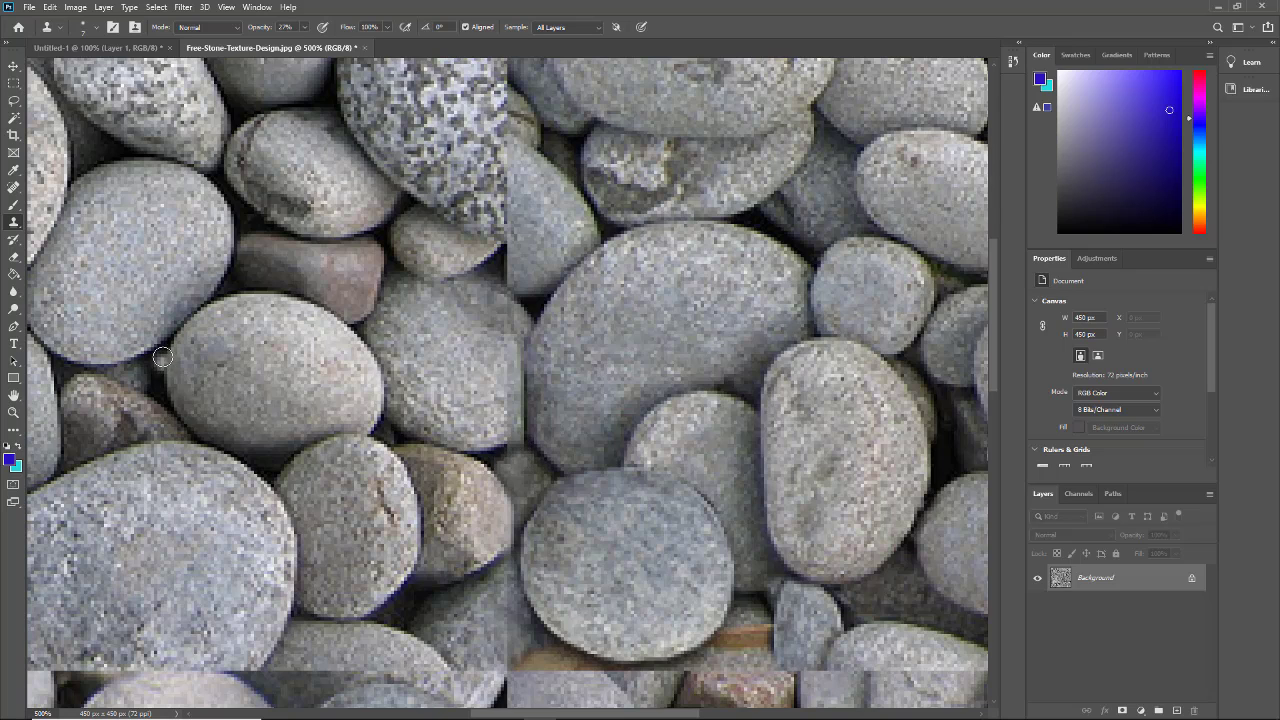
click(521, 439)
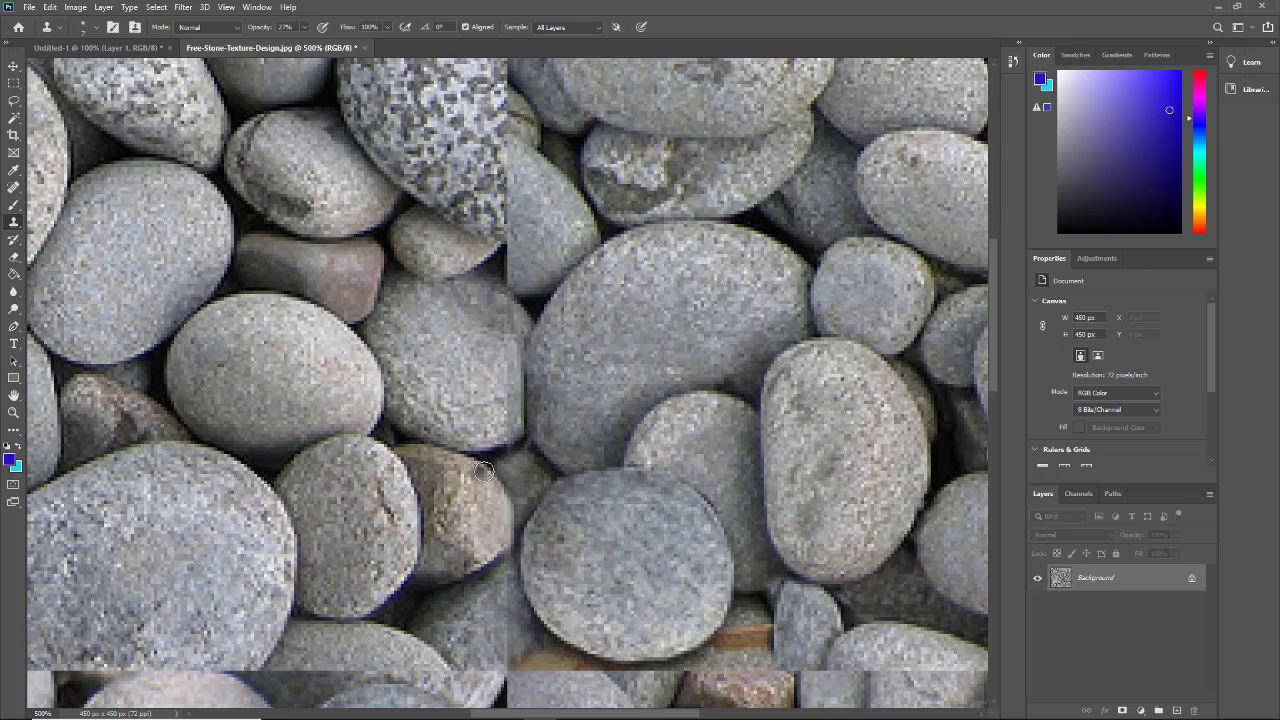